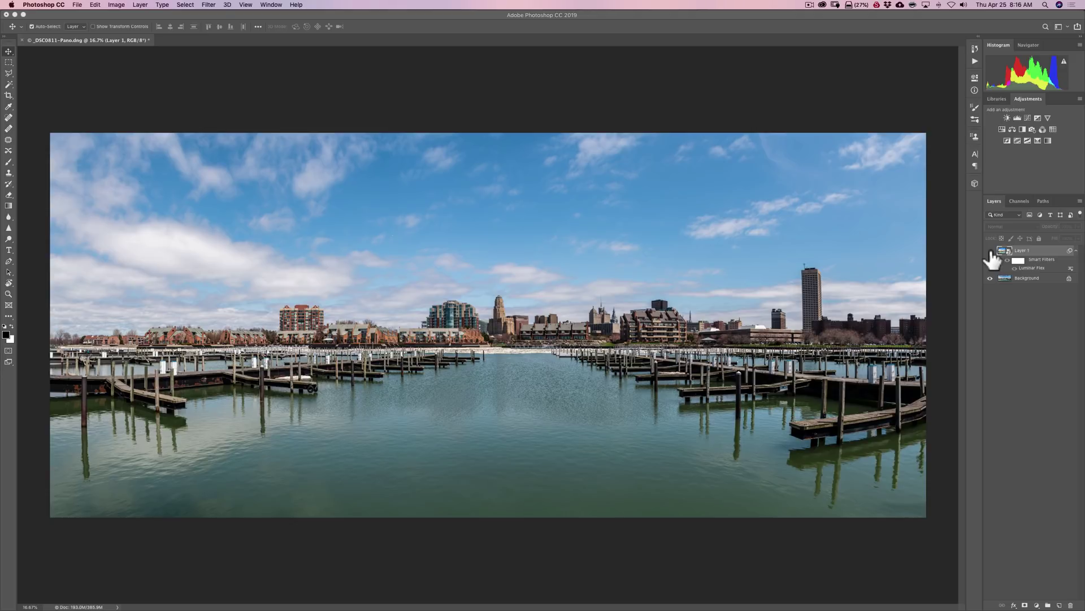
Toggle Layer 1's visibility to compare the Luminar edit against the original panorama
click(989, 251)
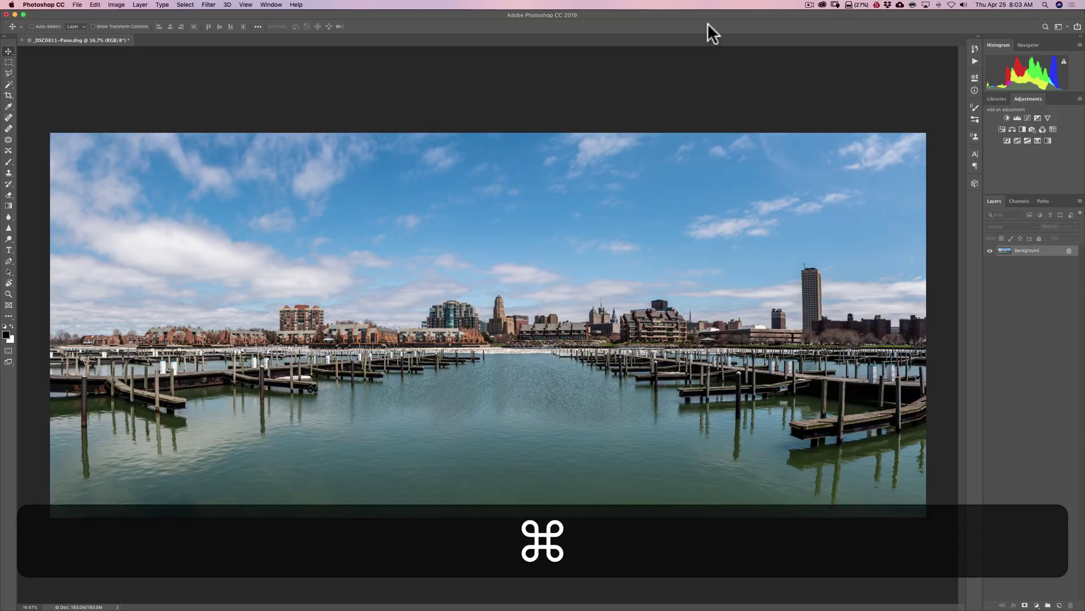
Duplicate Background with Cmd+J and convert the new Layer 1 into a smart object
key(super+j)
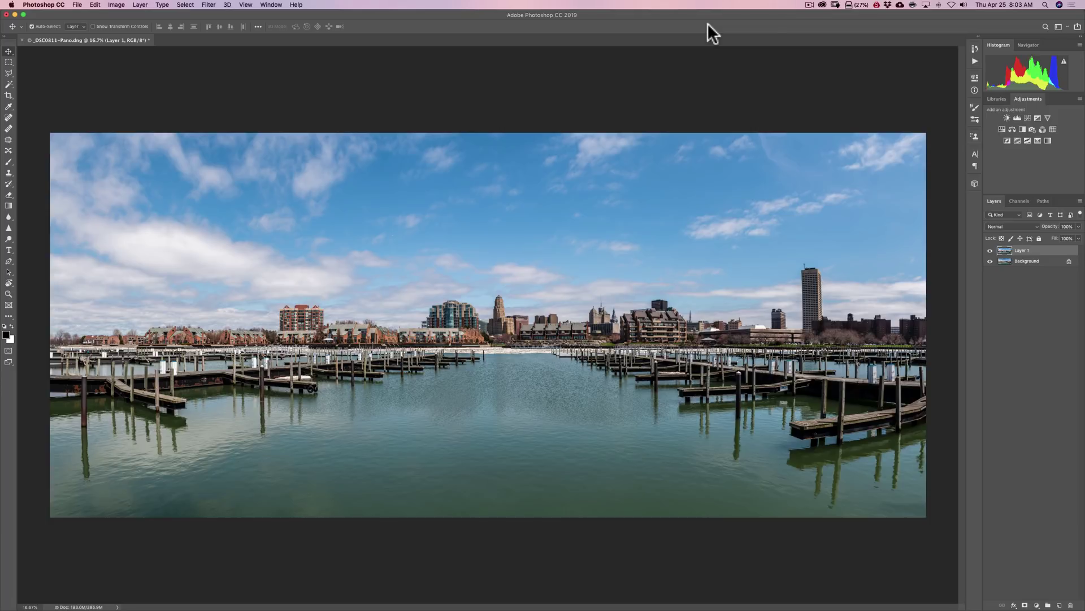
right_click(1038, 249)
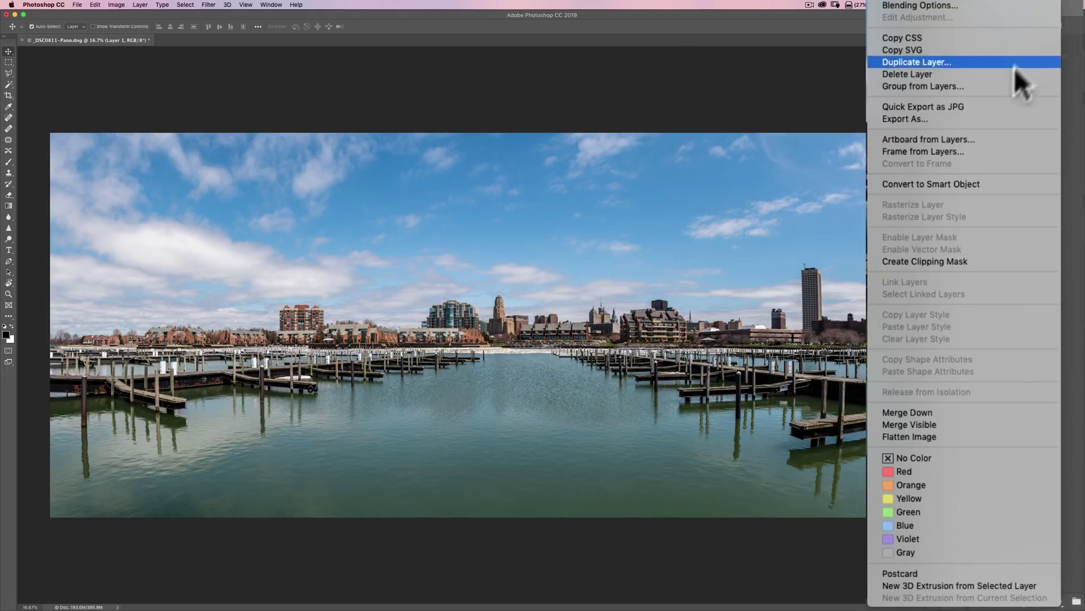
click(949, 185)
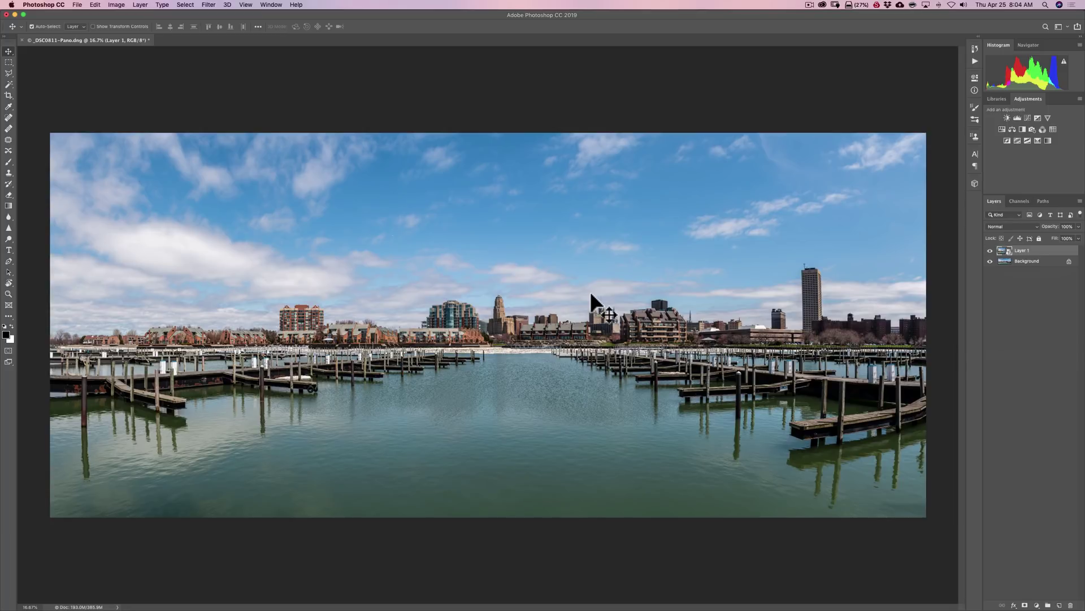
Launch Luminar Flex from Filter > Skylum Software as a smart filter on Layer 1
click(208, 6)
mouse_move(259, 204)
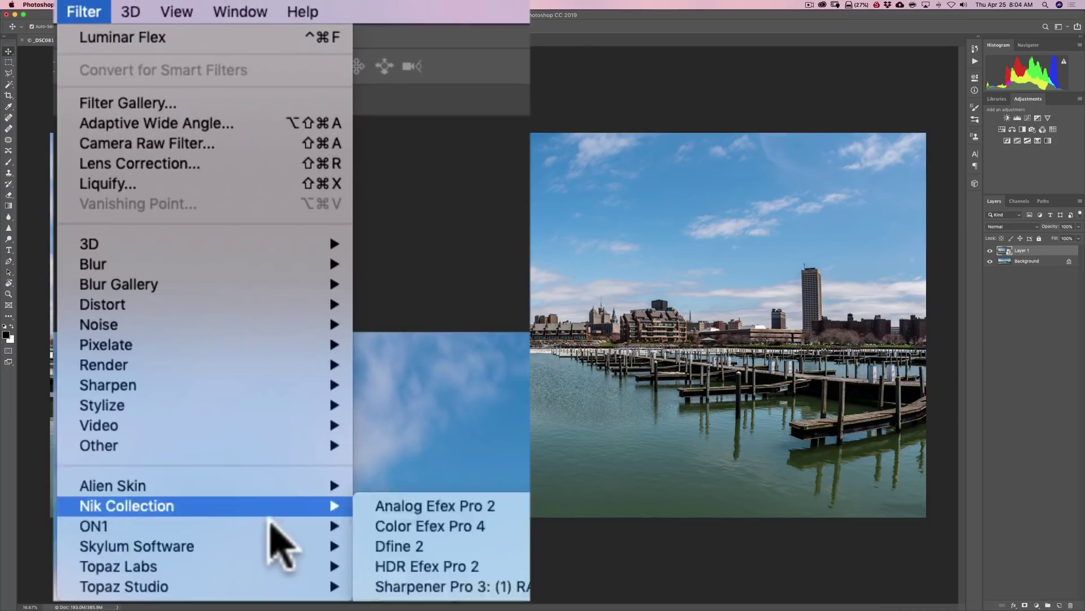
mouse_move(298, 544)
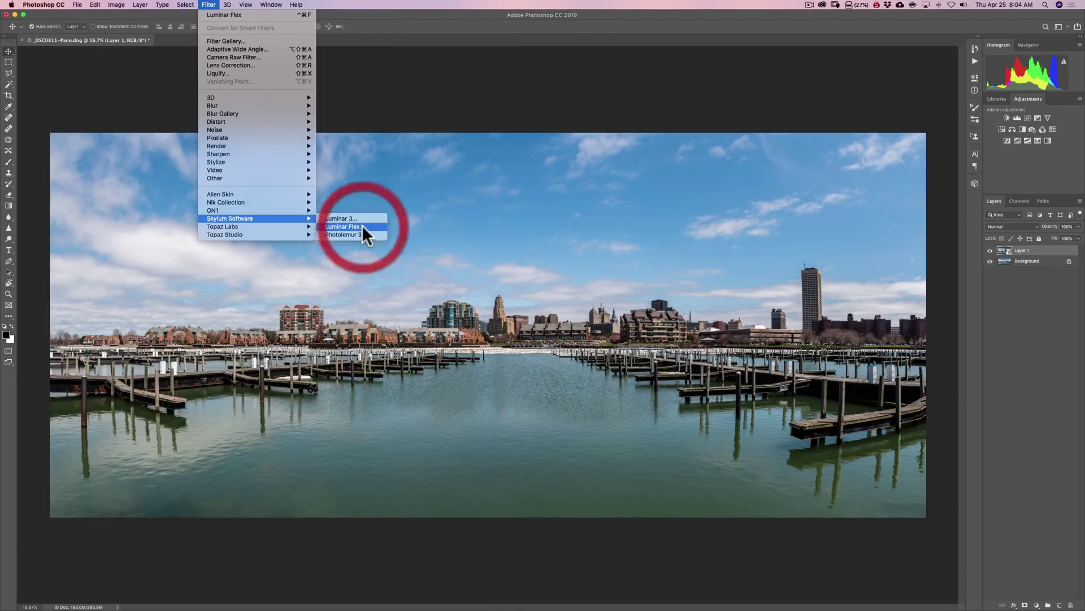
click(362, 225)
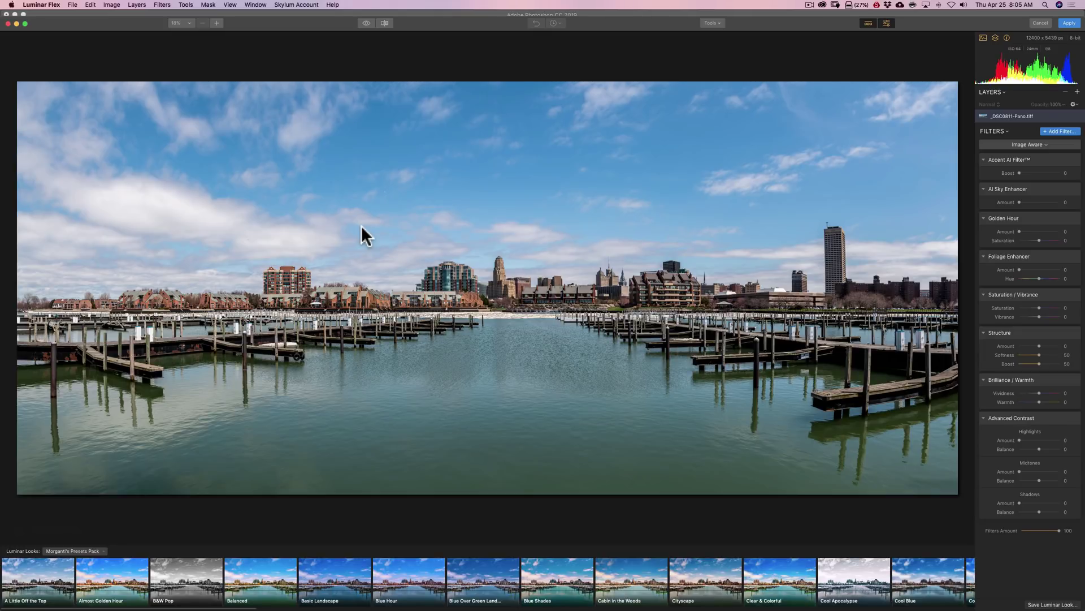
Apply the Warm in the Sun look from the custom presets pack at strength 58
click(99, 549)
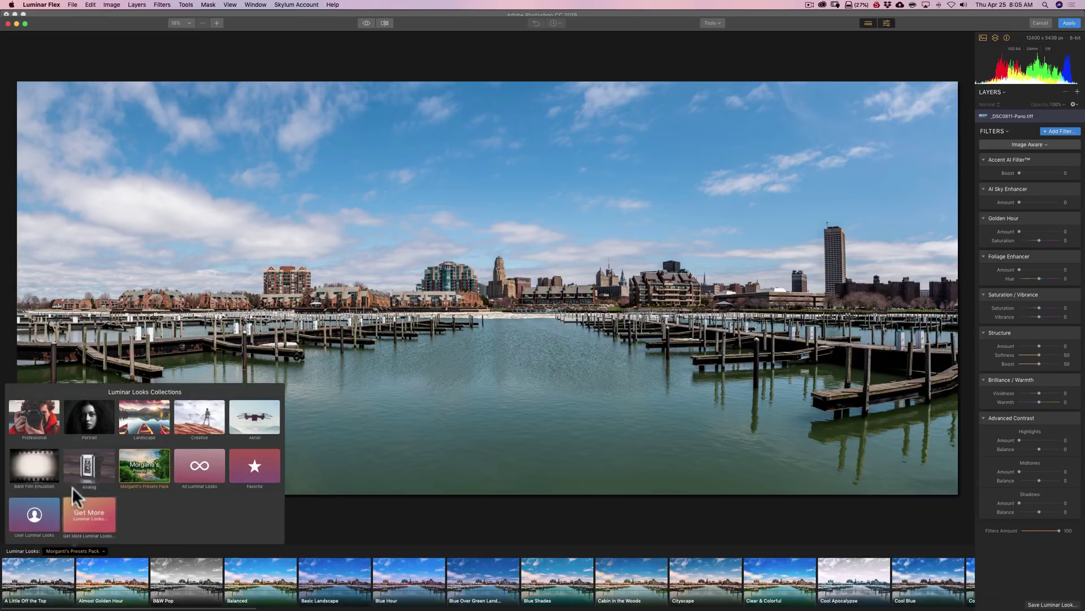
click(150, 477)
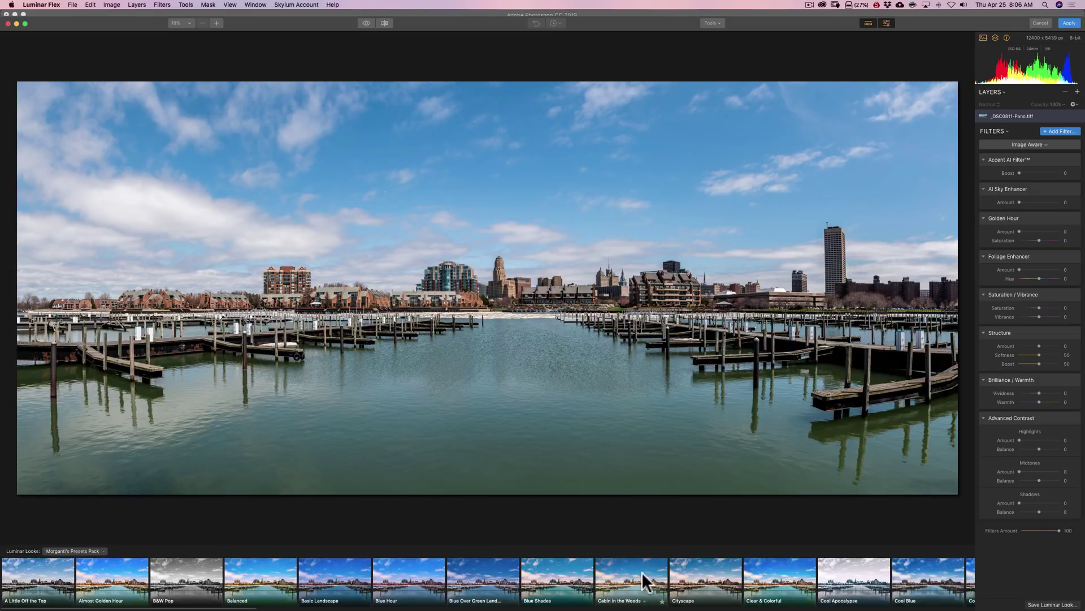
scroll(642, 572, right, 5)
scroll(643, 572, right, 10)
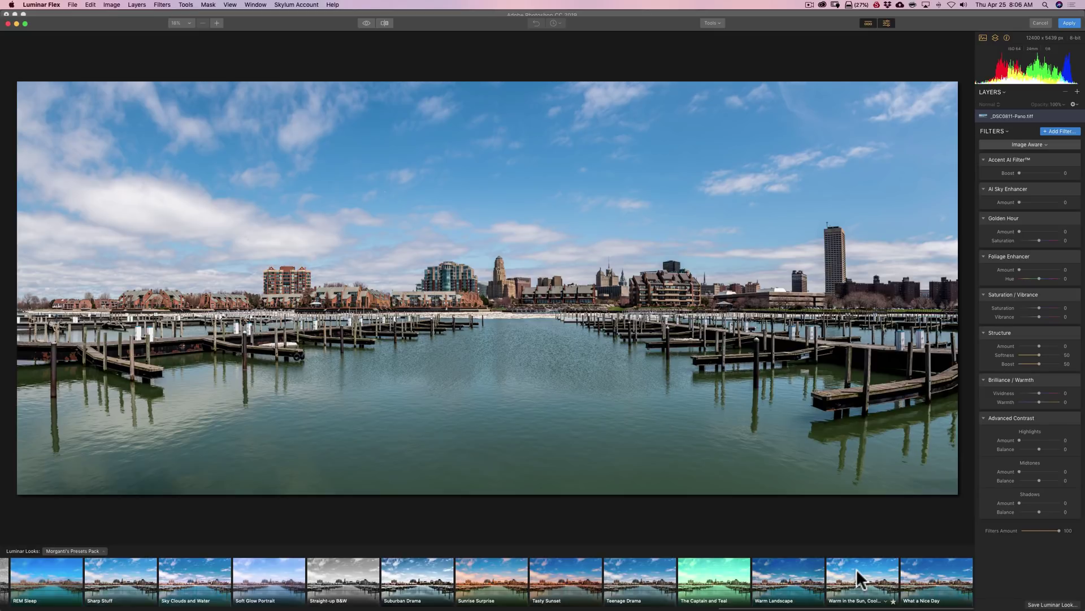
click(856, 569)
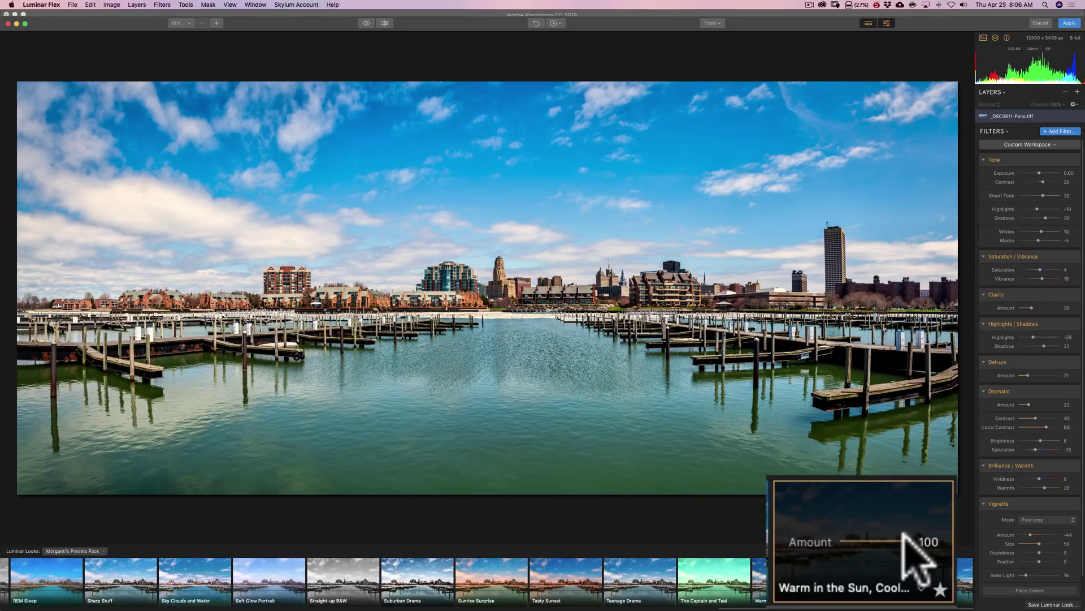
drag(904, 537, 857, 539)
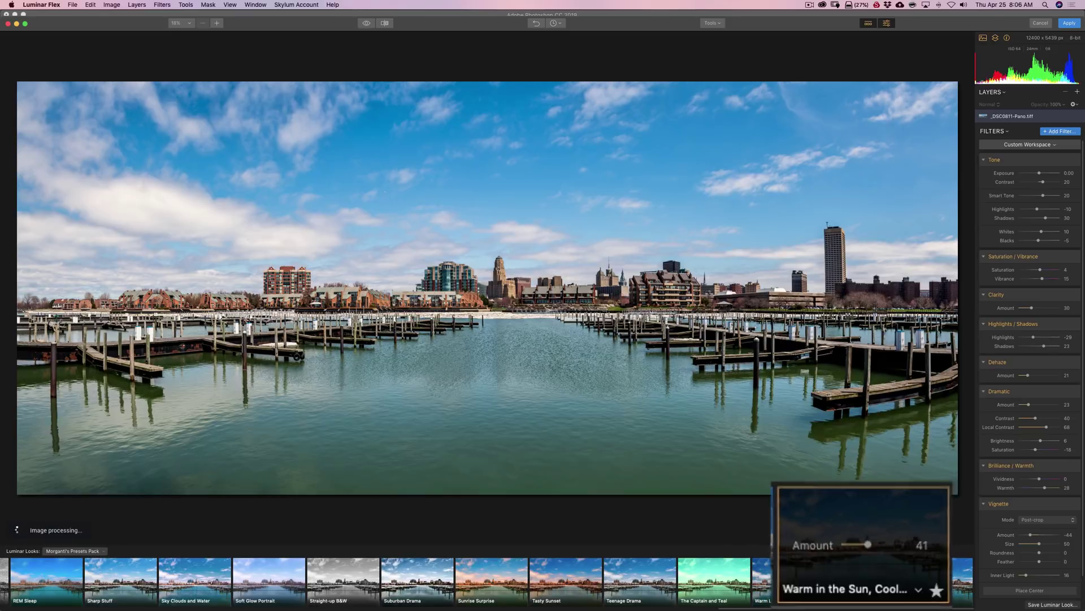
Switch to the Warm Landscape look and lower its strength to about 38
click(780, 575)
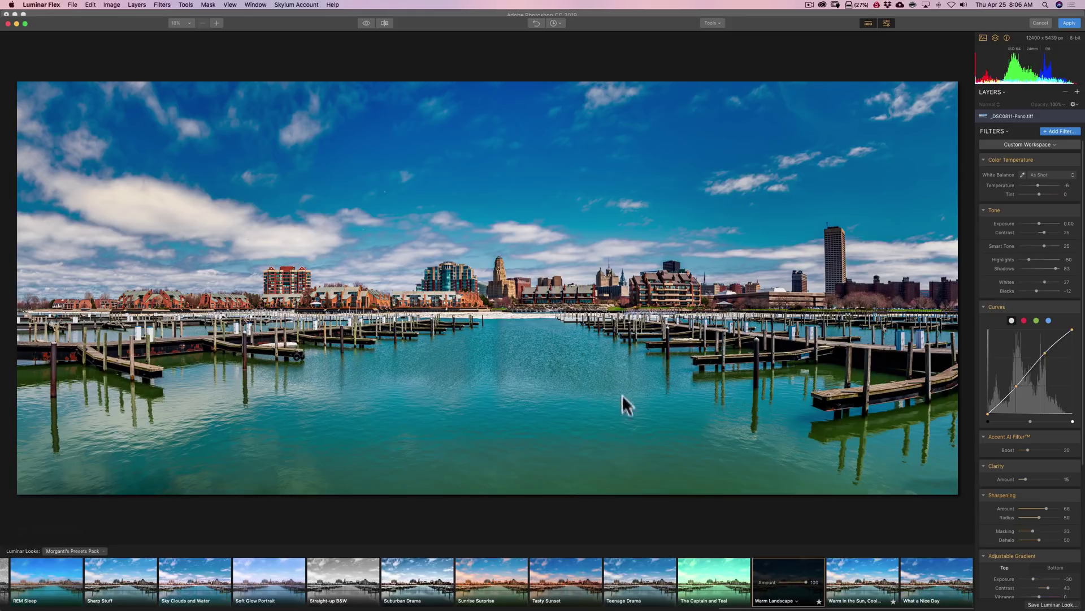
click(805, 582)
drag(805, 582, 776, 585)
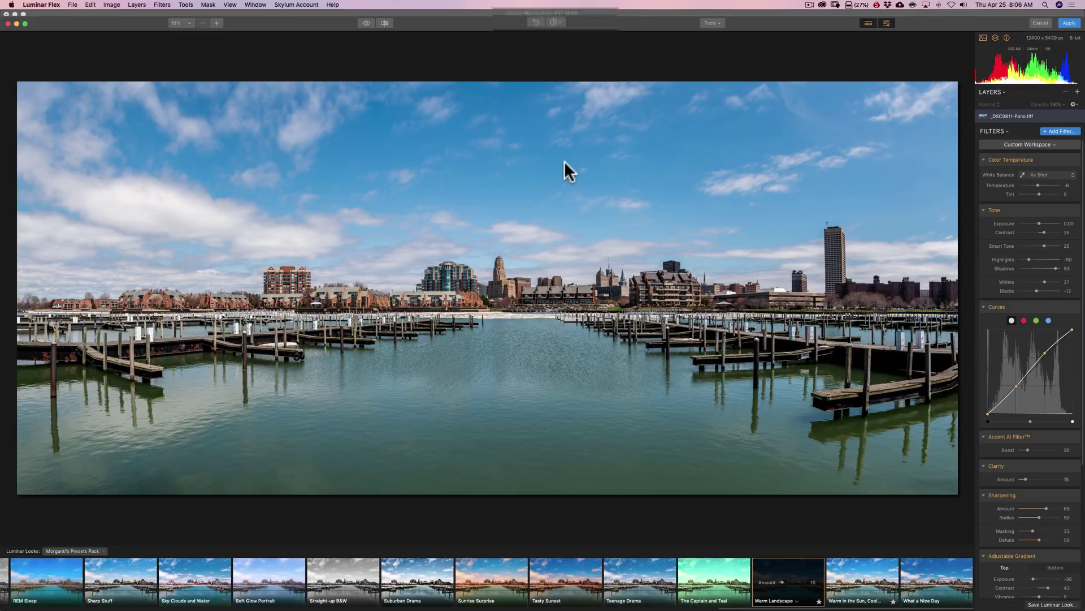
Revert to the Original history state, then raise the Accent AI boost to 72
click(557, 35)
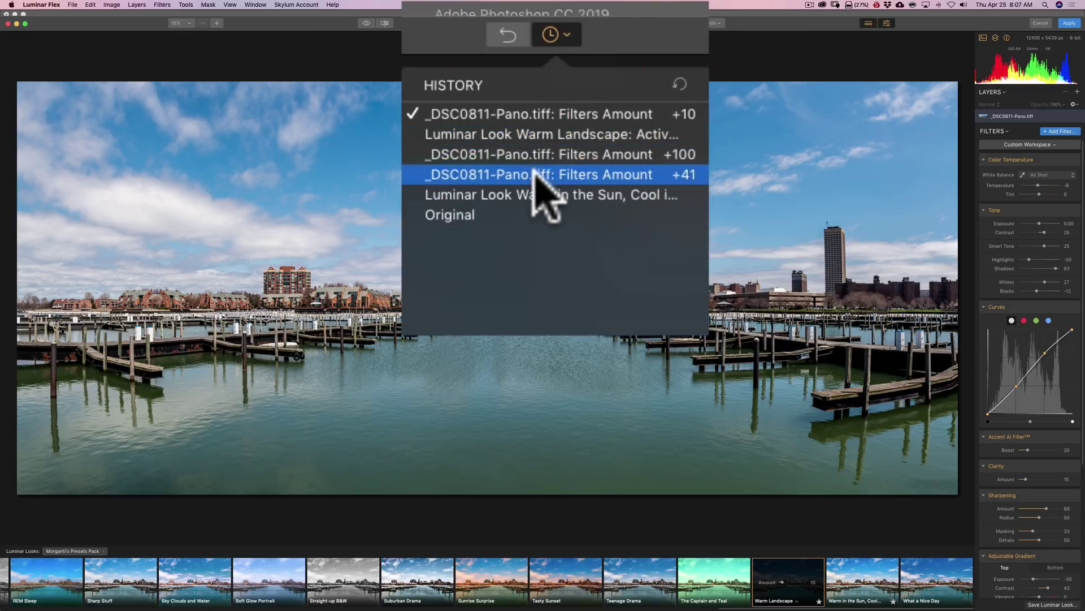
click(450, 215)
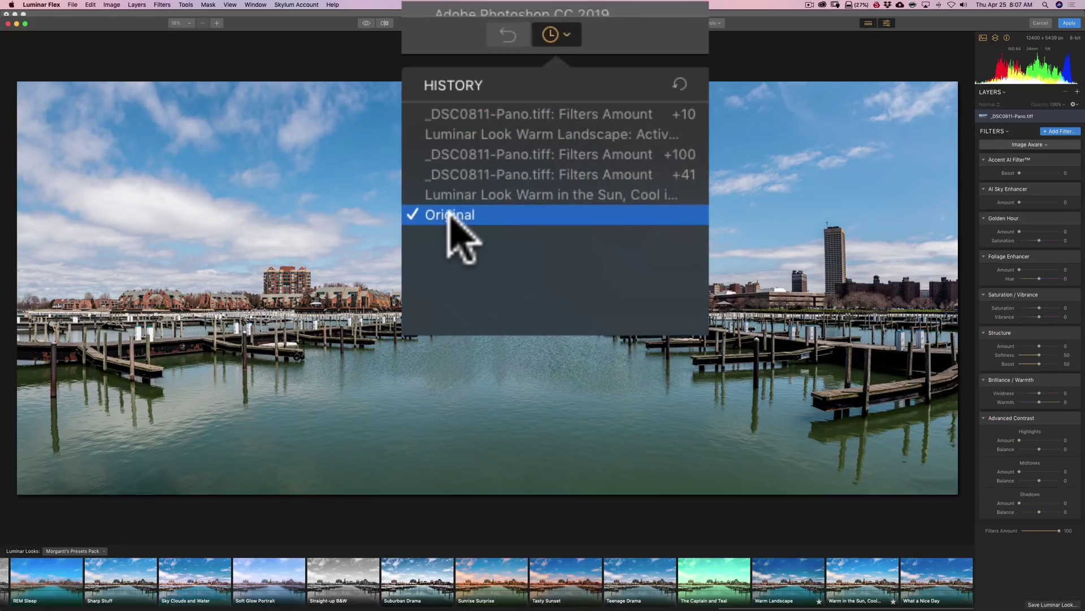
click(702, 200)
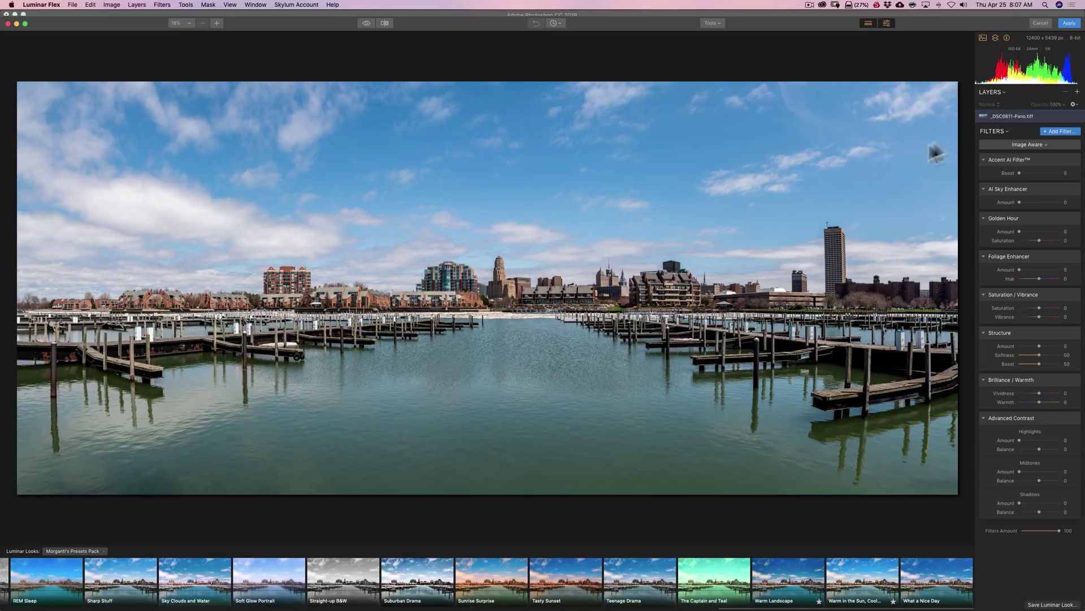
mouse_move(1041, 216)
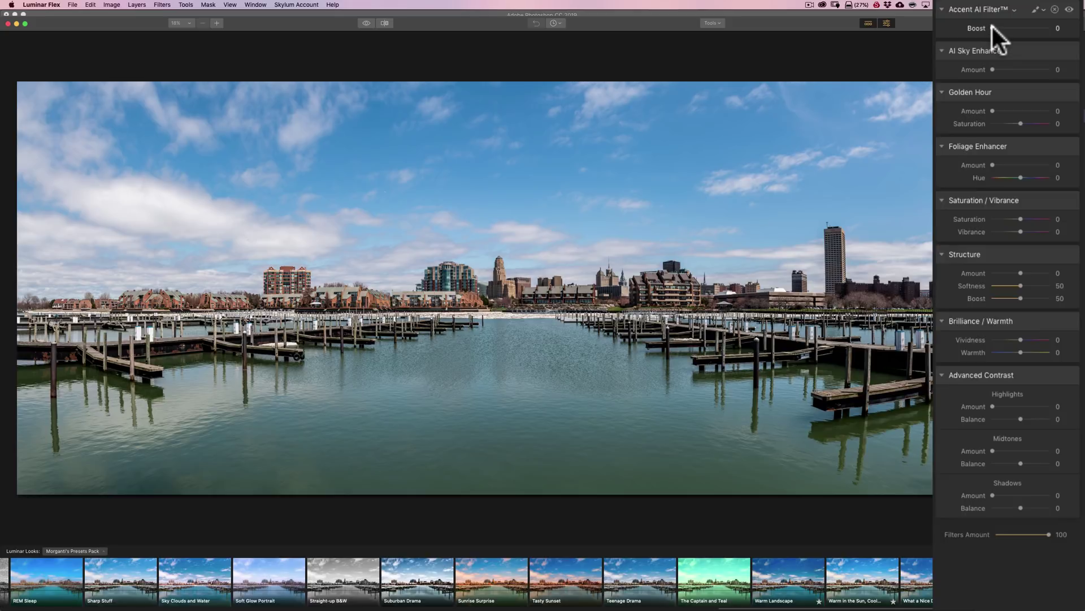
drag(992, 27, 1038, 27)
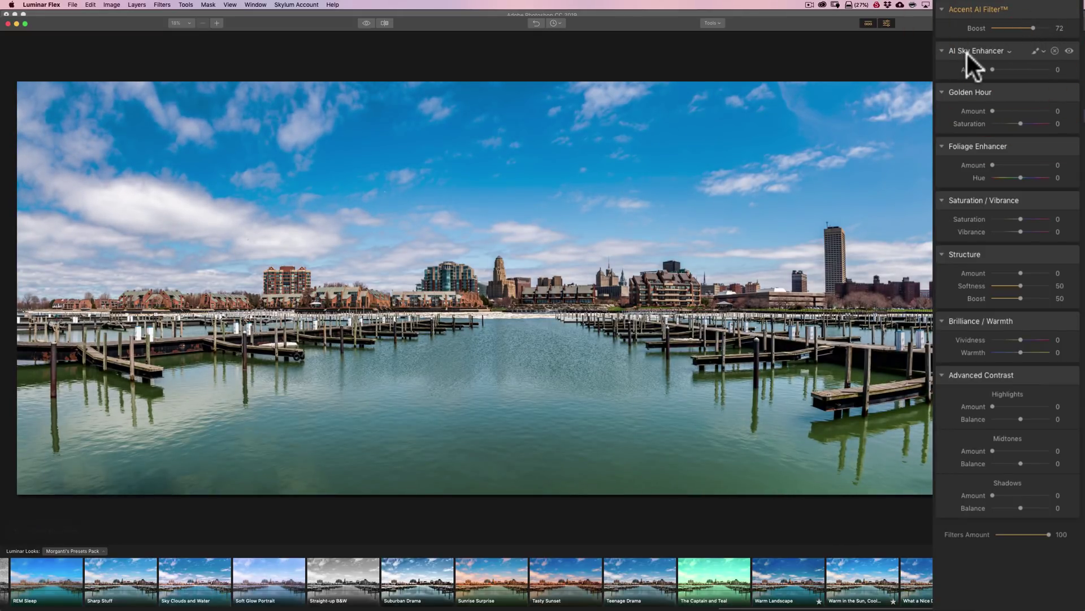
Add AI Sky Enhancer at 12 and Golden Hour at amount 18, saturation 9
mouse_move(990, 67)
mouse_down()
mouse_move(1023, 66)
mouse_move(999, 67)
mouse_up()
drag(996, 111, 1024, 122)
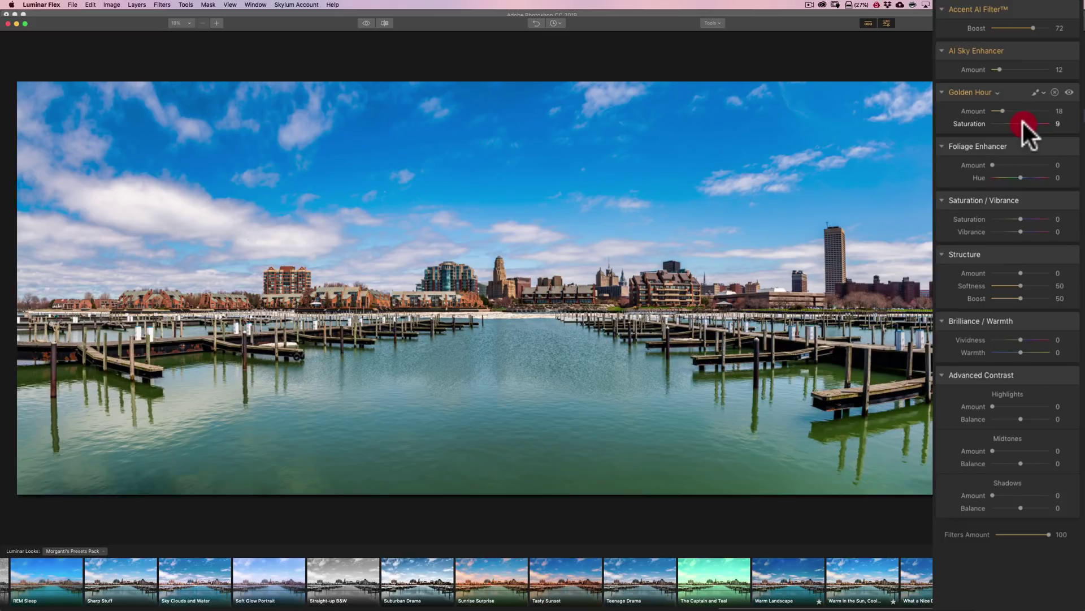
click(1017, 121)
Remove Foliage Enhancer, set Saturation to 10, then try and remove the Structure filter
click(1055, 147)
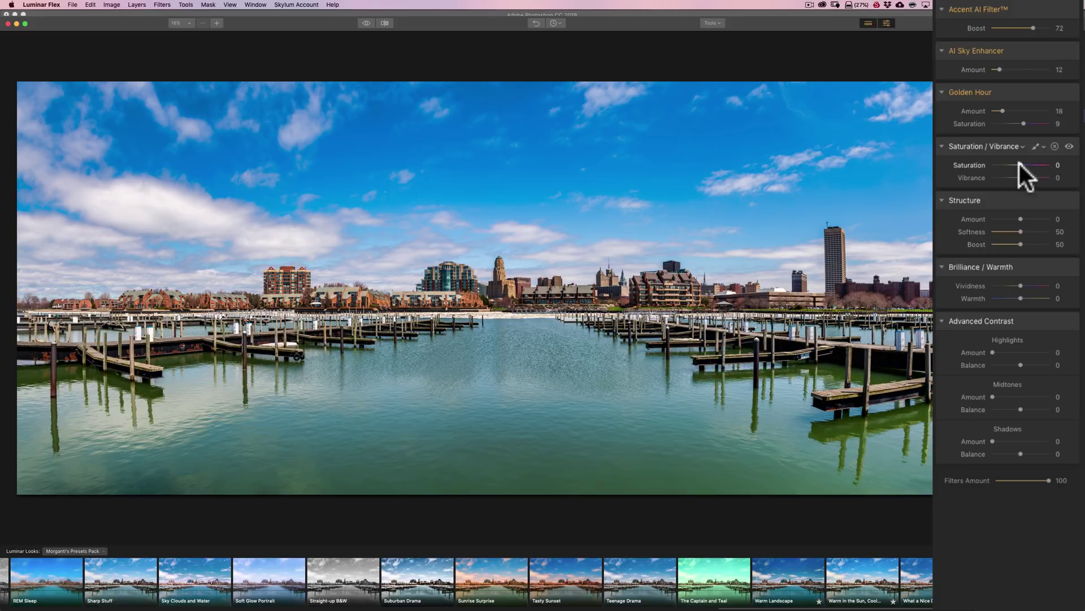
drag(1019, 164, 1022, 164)
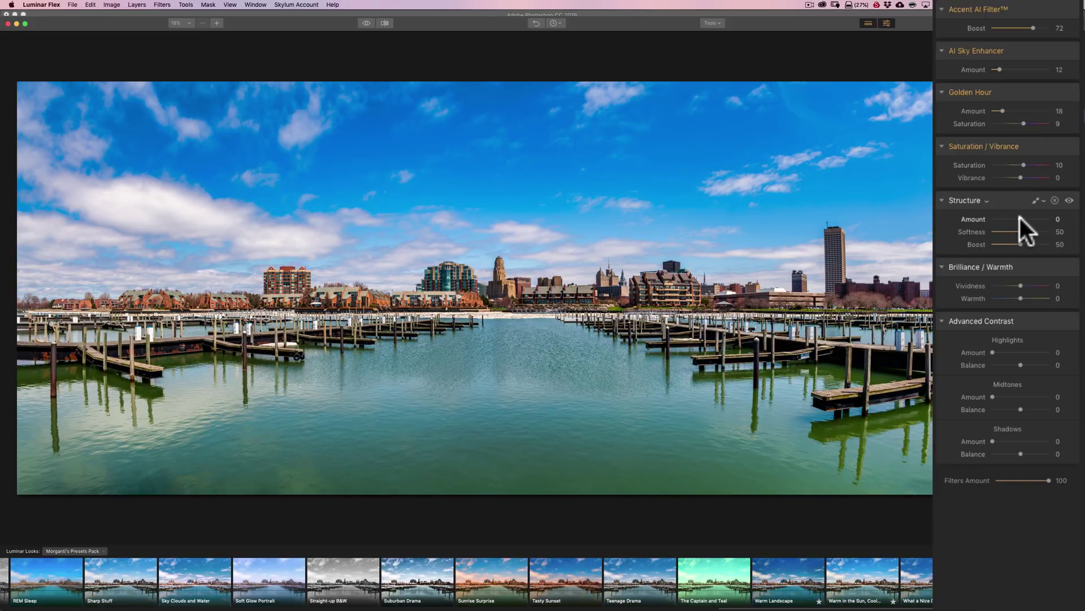
mouse_move(1020, 218)
mouse_down()
mouse_move(1038, 218)
mouse_move(989, 219)
mouse_move(1020, 220)
mouse_up()
click(1061, 219)
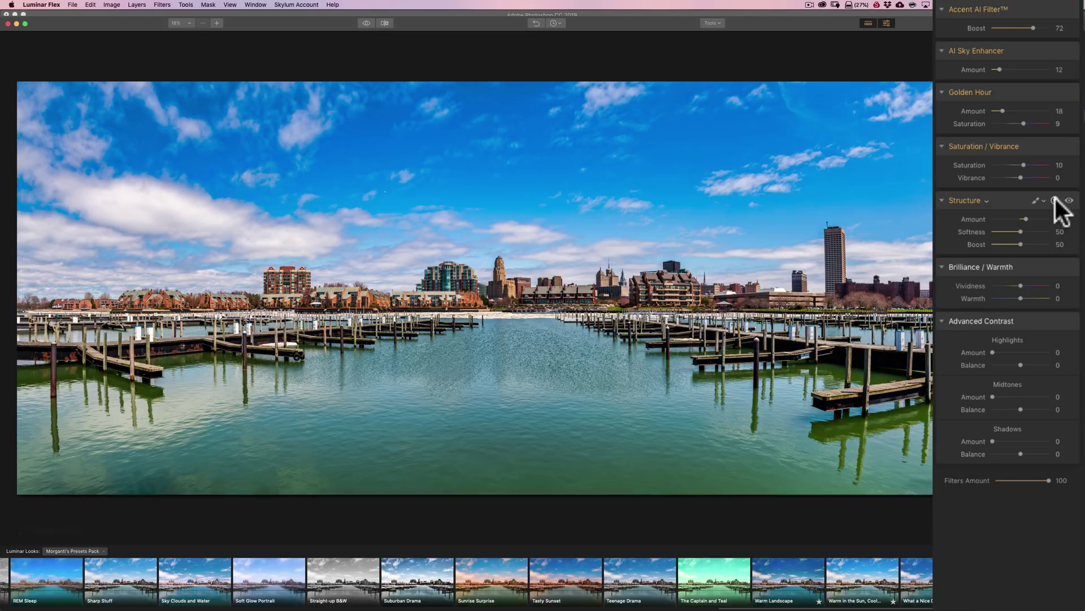
click(1055, 200)
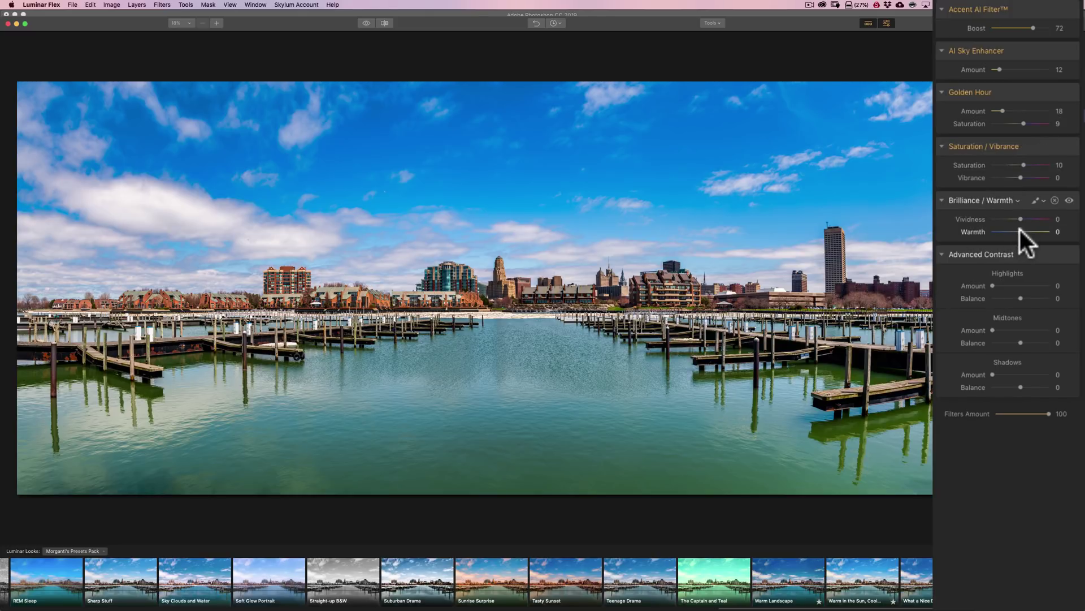
Set Brilliance / Warmth to Warmth 38 and Advanced Contrast Shadows amount to 62
mouse_move(1020, 231)
mouse_down()
mouse_move(1043, 231)
mouse_move(1009, 231)
mouse_move(1033, 231)
mouse_up()
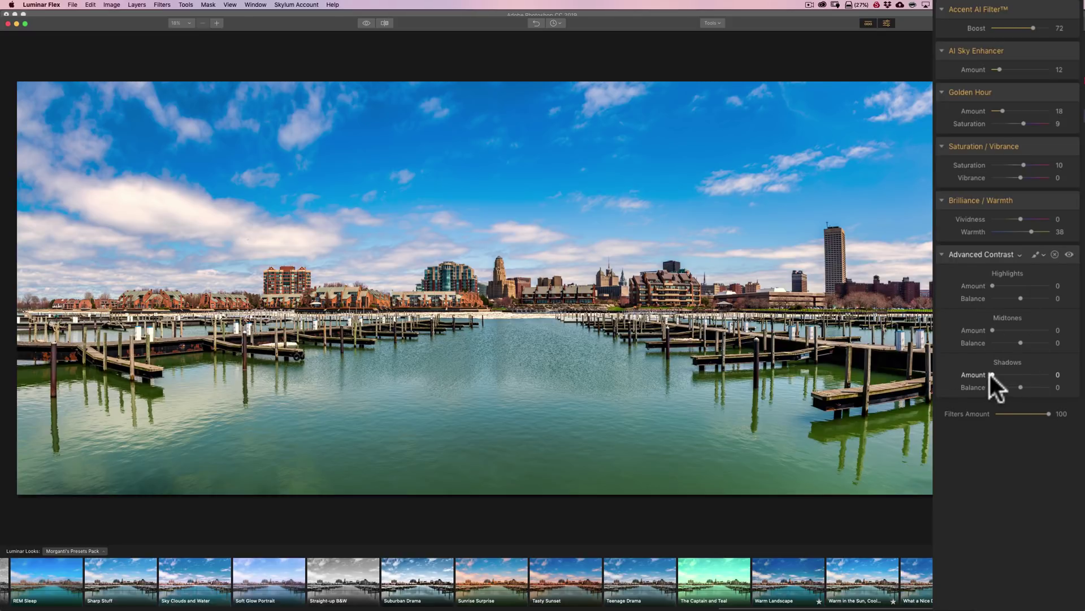
drag(990, 374, 1026, 372)
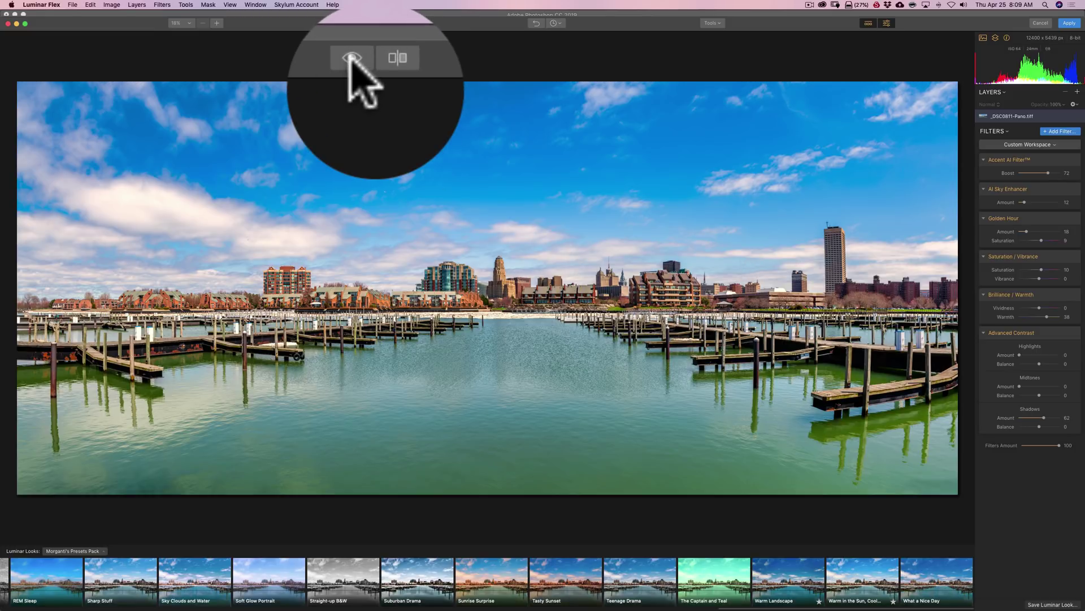
click(351, 57)
click(352, 57)
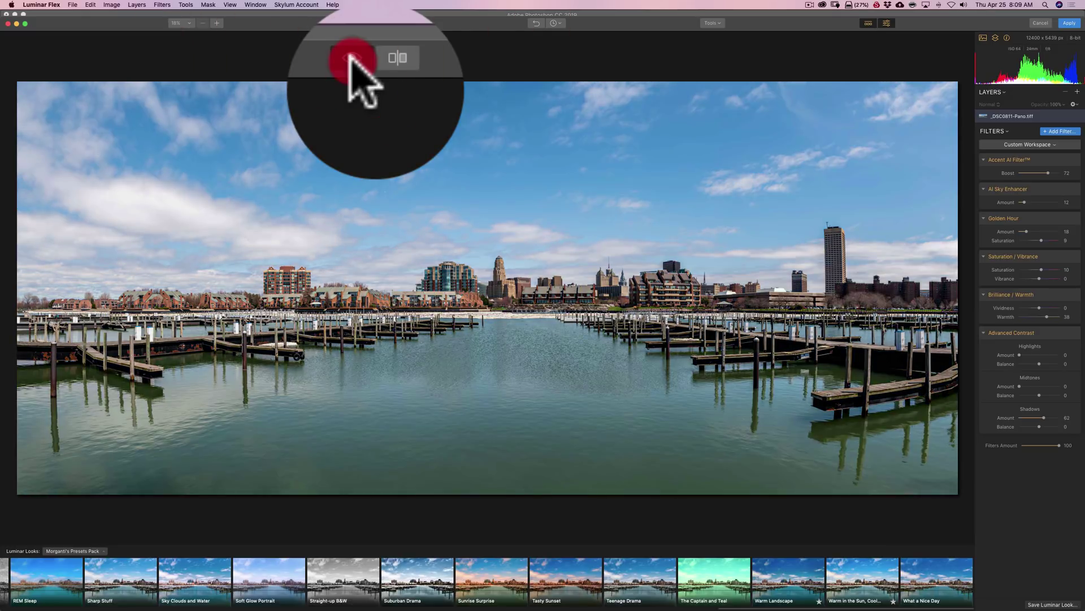
click(351, 57)
click(398, 57)
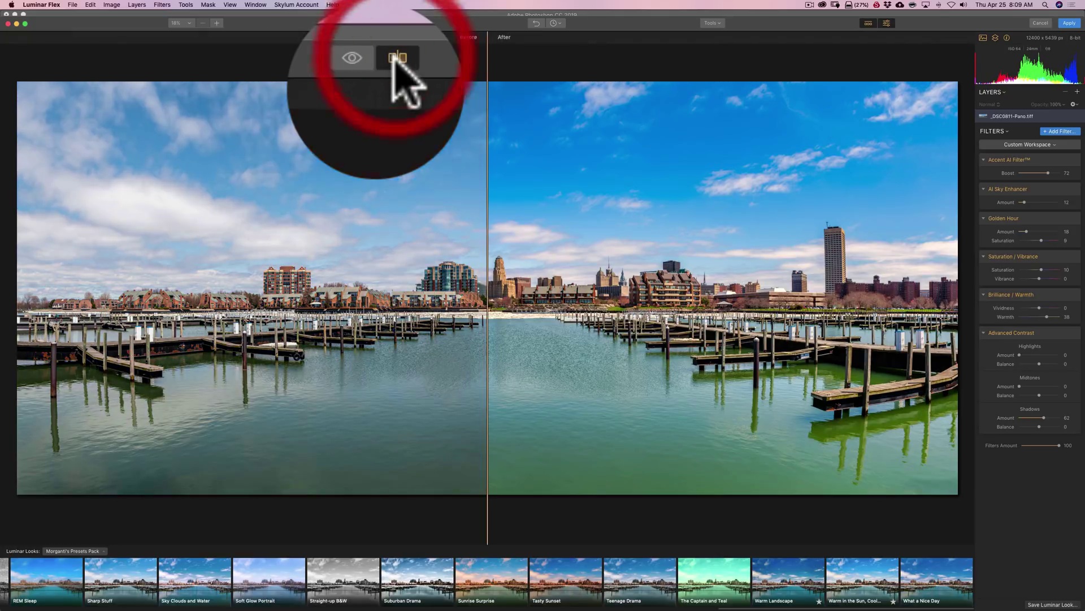
drag(486, 127, 552, 134)
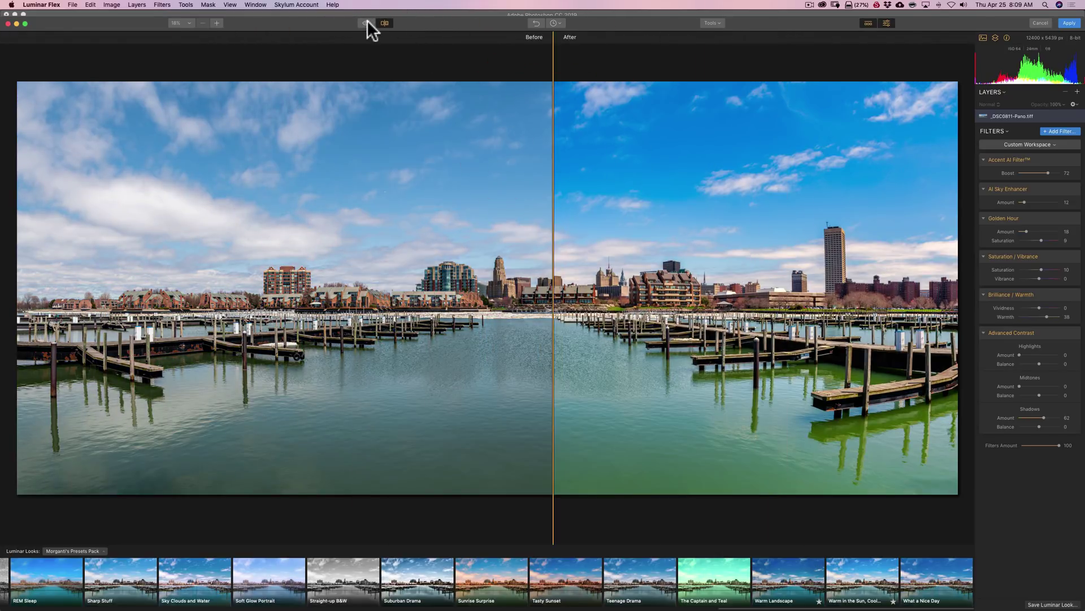
click(367, 22)
click(383, 22)
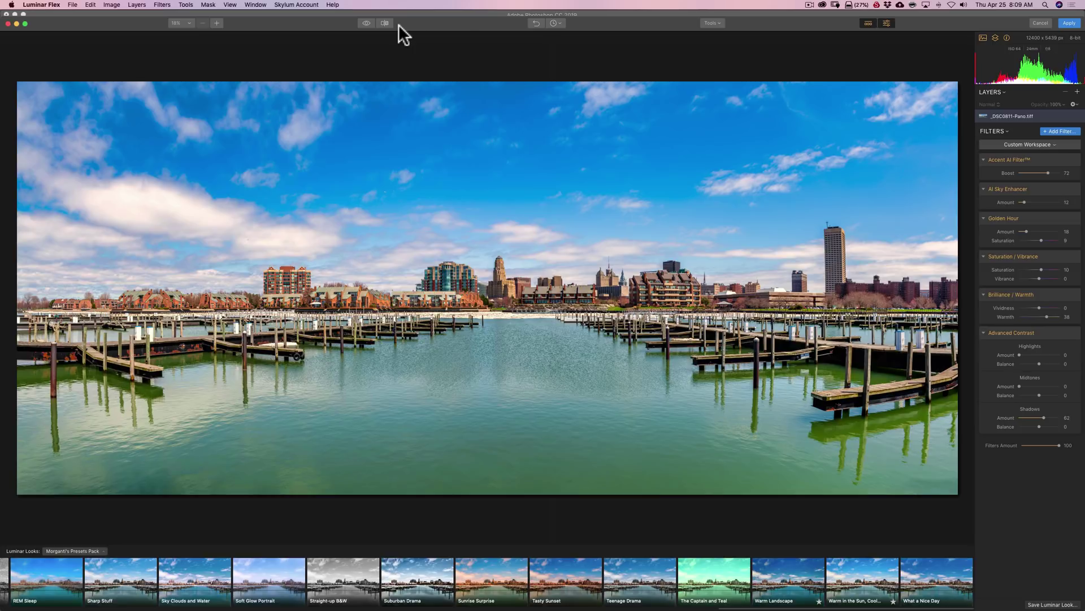
Browse the Filters Catalog and switch the filter description cards off and back on
click(1052, 131)
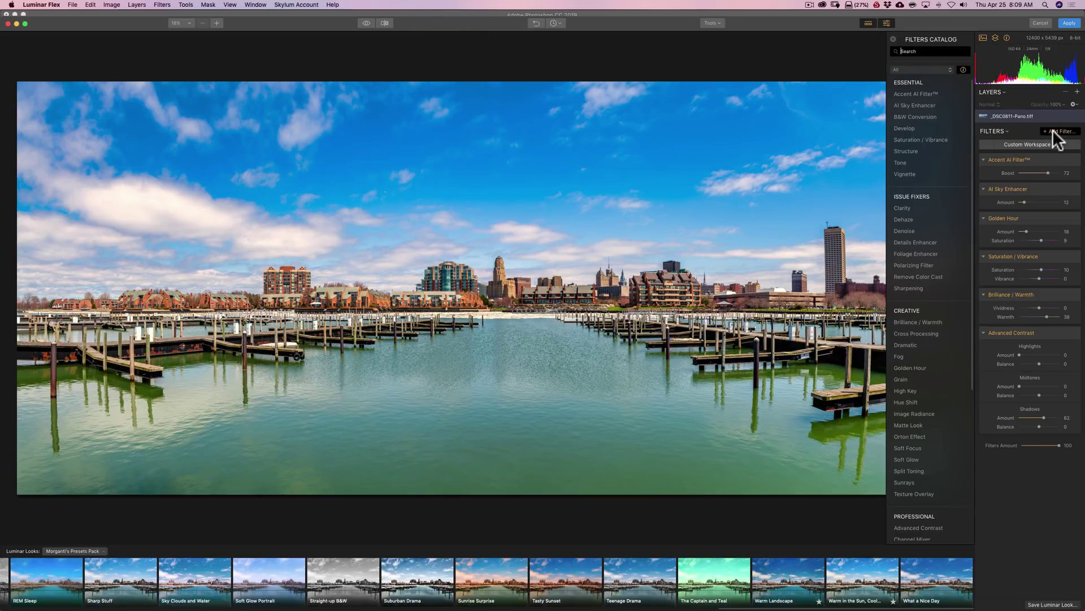
scroll(941, 154, down, 5)
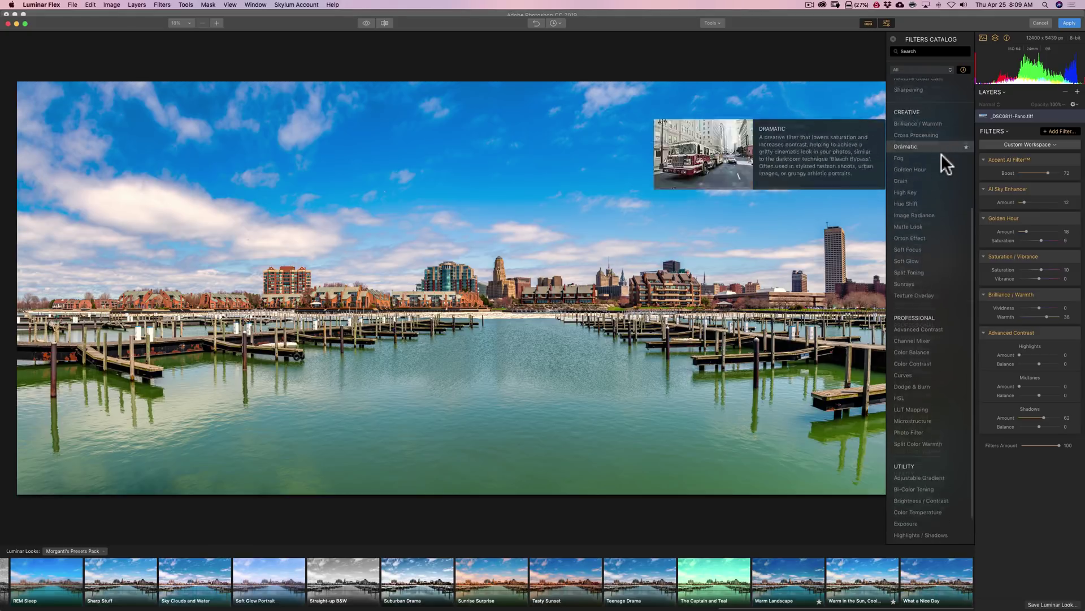
scroll(941, 154, up, 5)
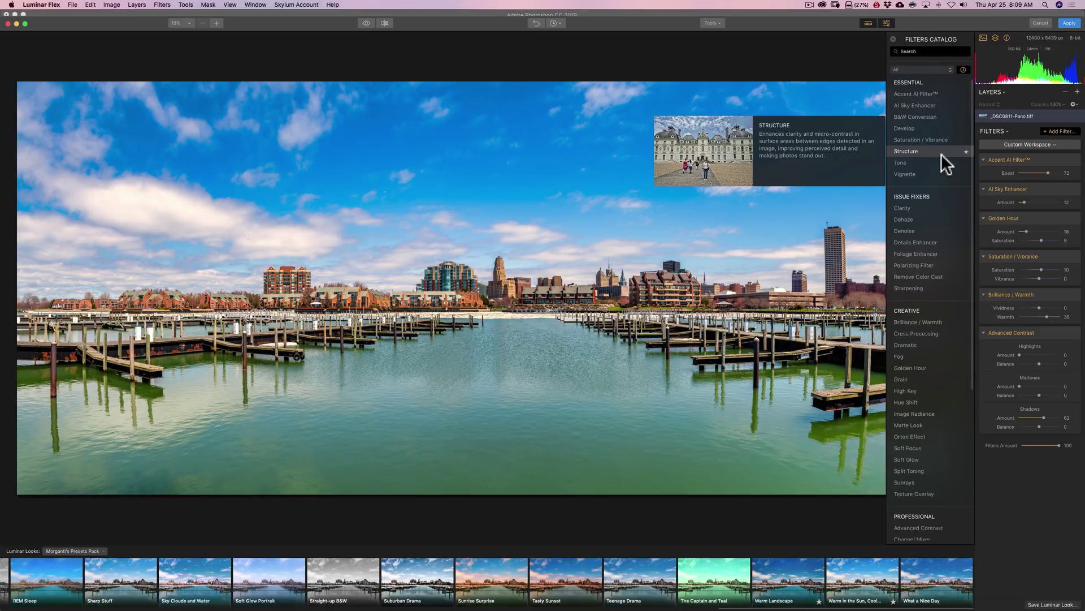
scroll(941, 154, down, 5)
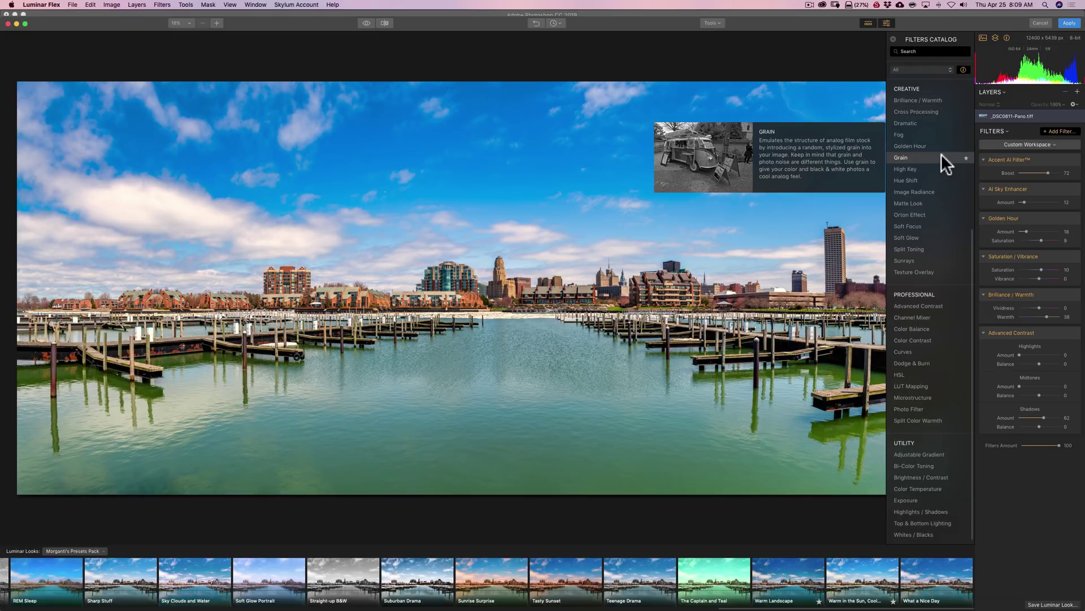
scroll(941, 154, up, 3)
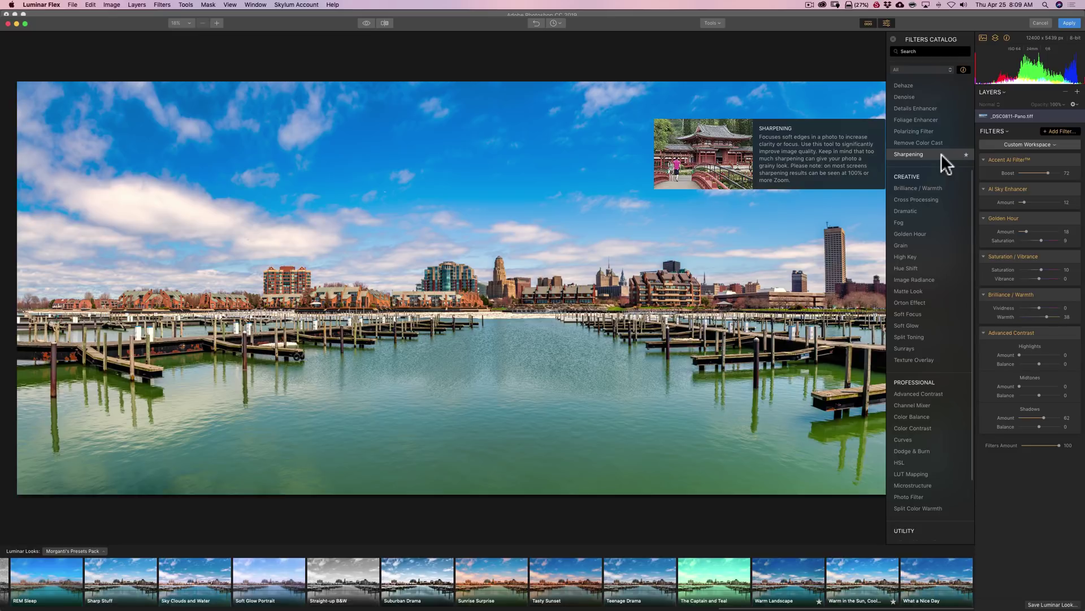
scroll(941, 154, up, 4)
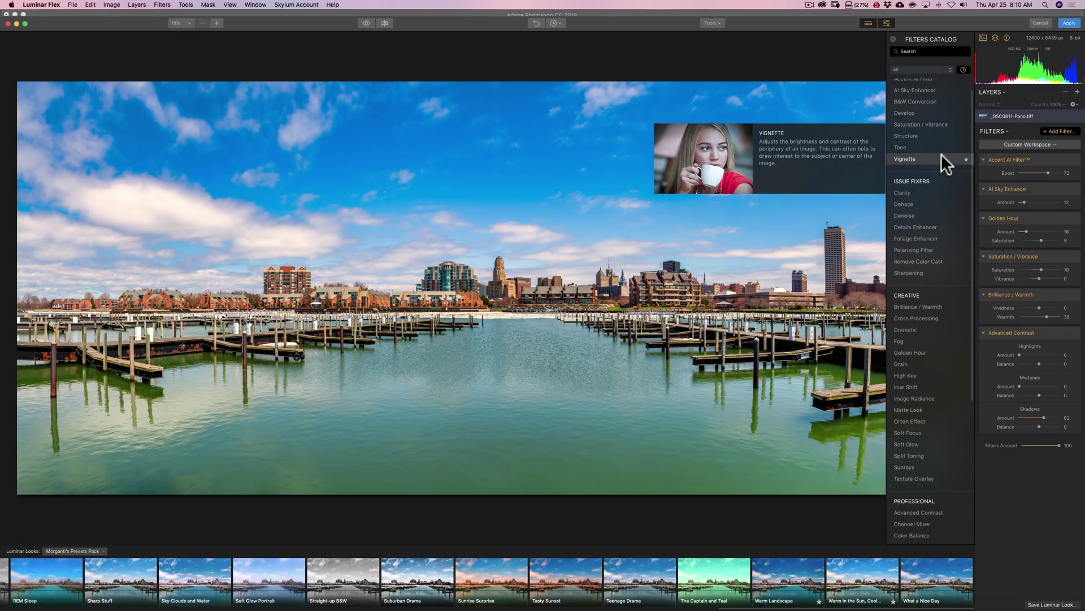
scroll(941, 154, up, 1)
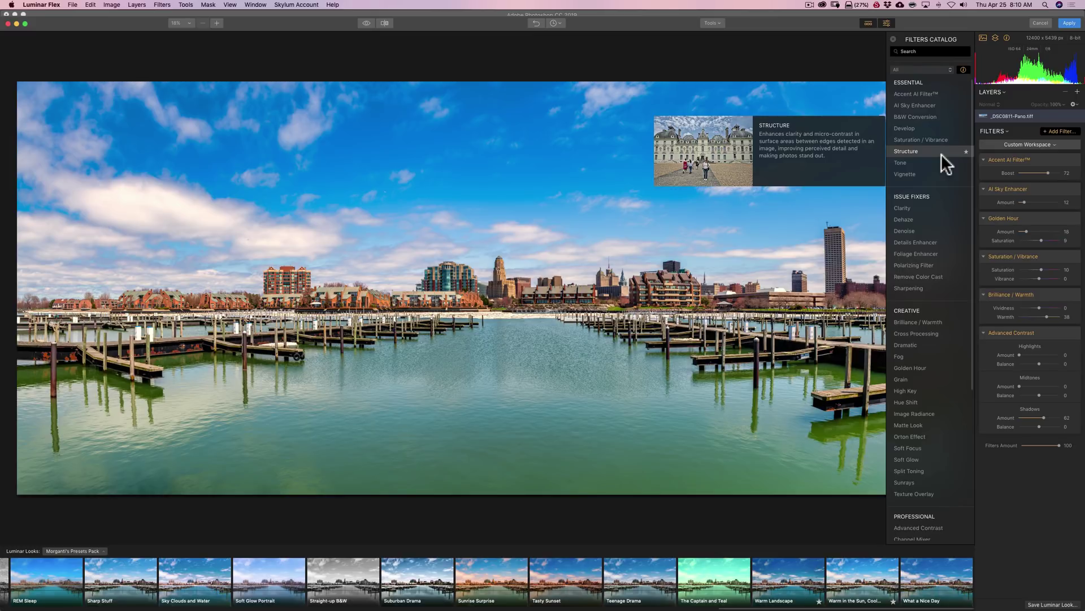
scroll(941, 153, down, 2)
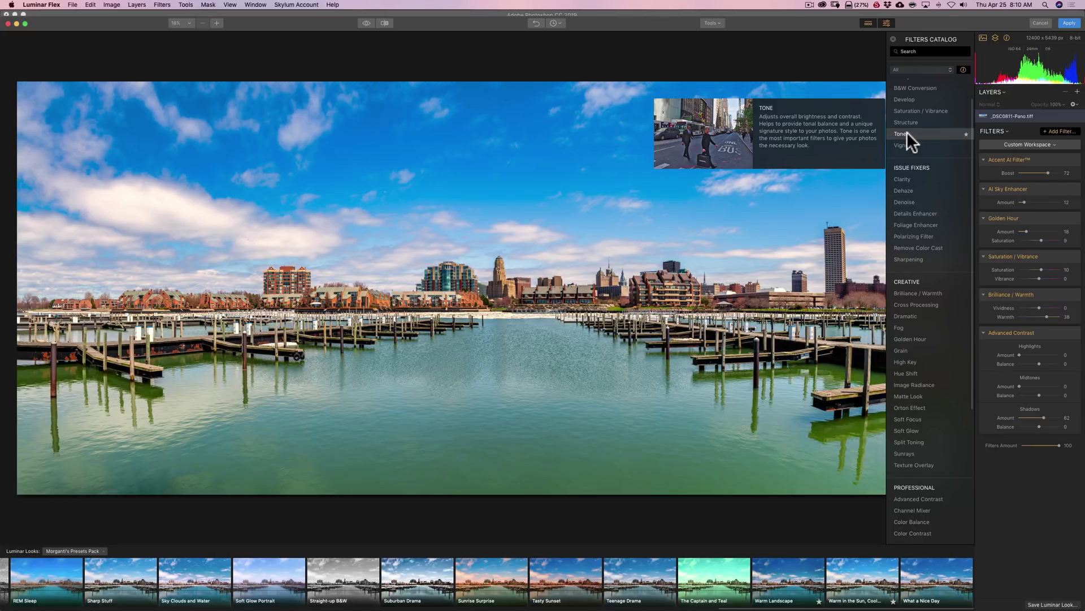
click(965, 69)
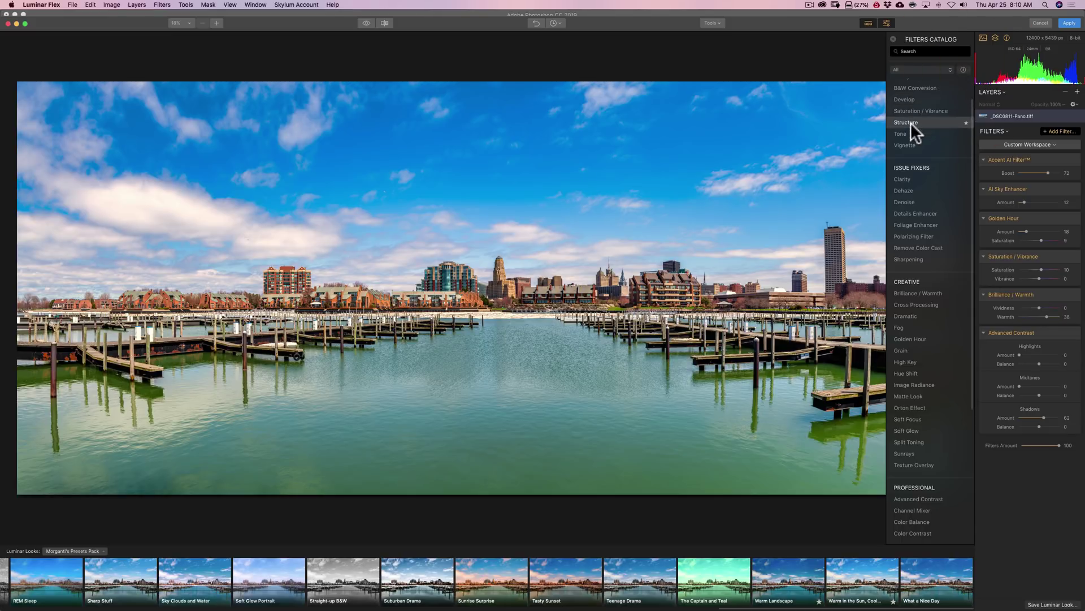
click(962, 67)
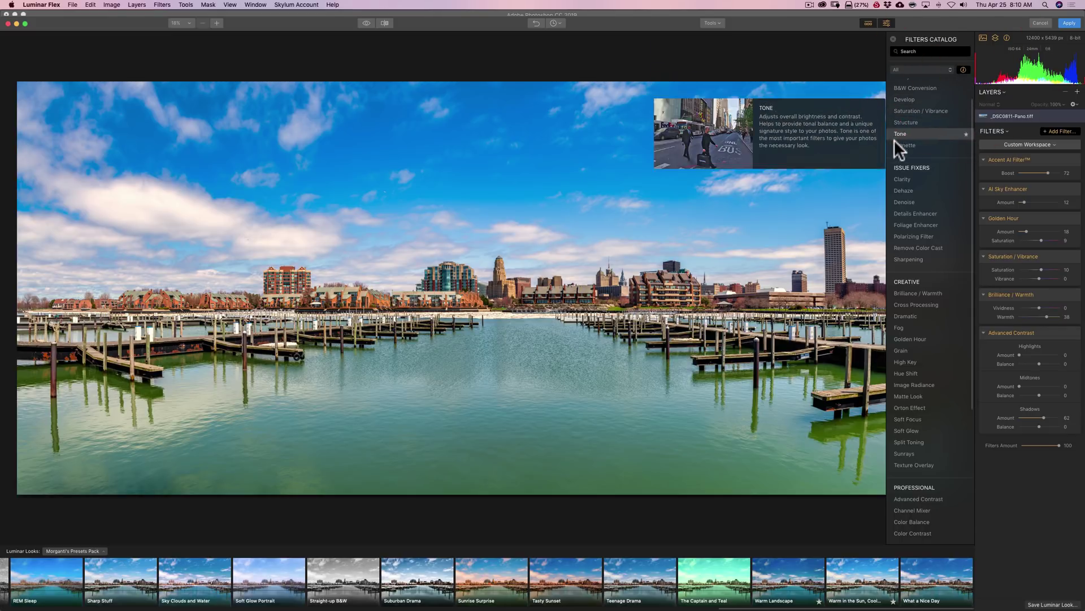
Add Details Enhancer and test its sliders, ending with Medium at 25 and Small, Large at 0
click(916, 214)
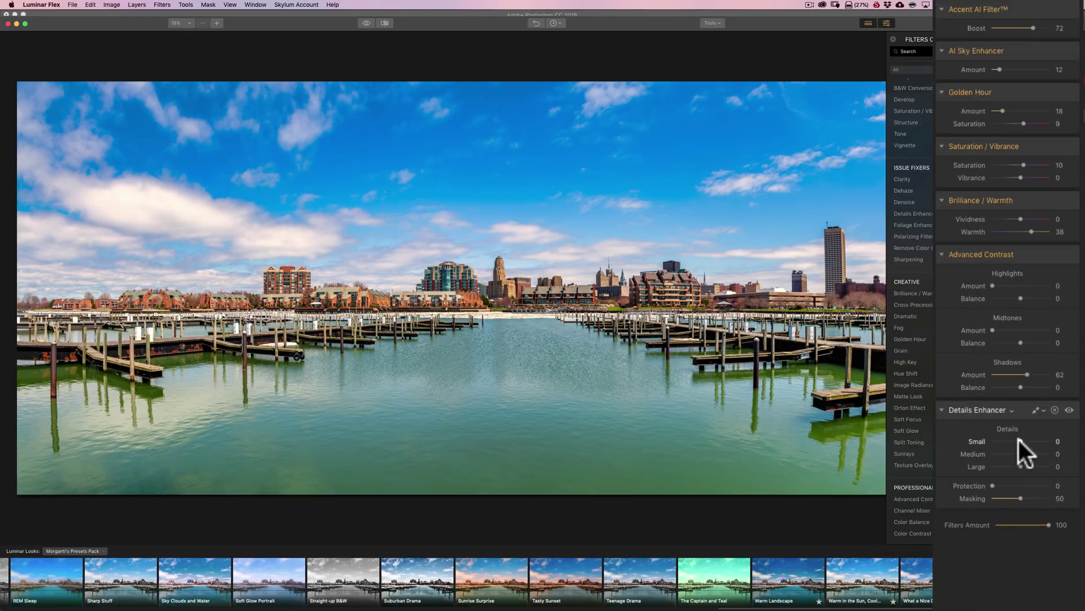
drag(1020, 439, 1074, 444)
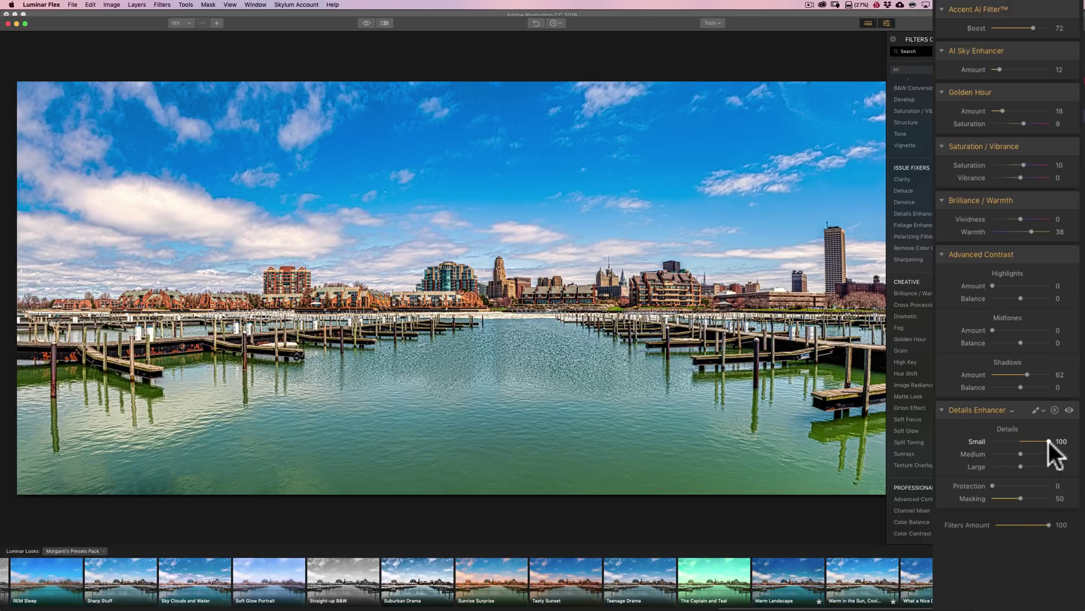
mouse_move(1047, 438)
mouse_down()
mouse_move(975, 439)
mouse_move(1033, 439)
mouse_up()
double_click(974, 439)
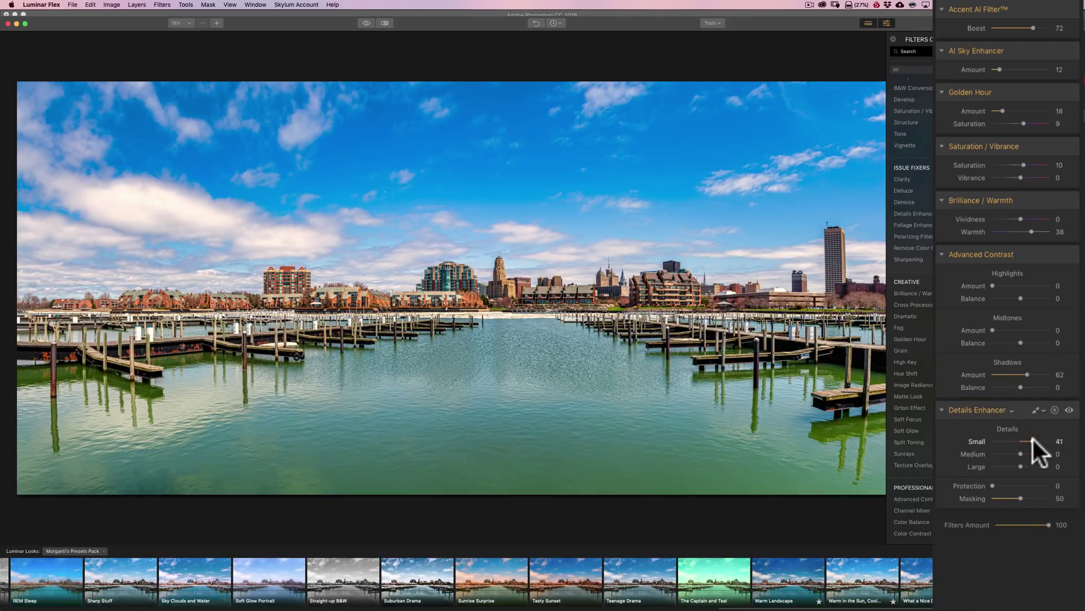
double_click(979, 439)
drag(1019, 452, 1037, 452)
mouse_move(1043, 453)
mouse_down()
mouse_move(971, 451)
mouse_move(976, 461)
mouse_move(1051, 465)
mouse_move(1029, 453)
mouse_up()
double_click(976, 463)
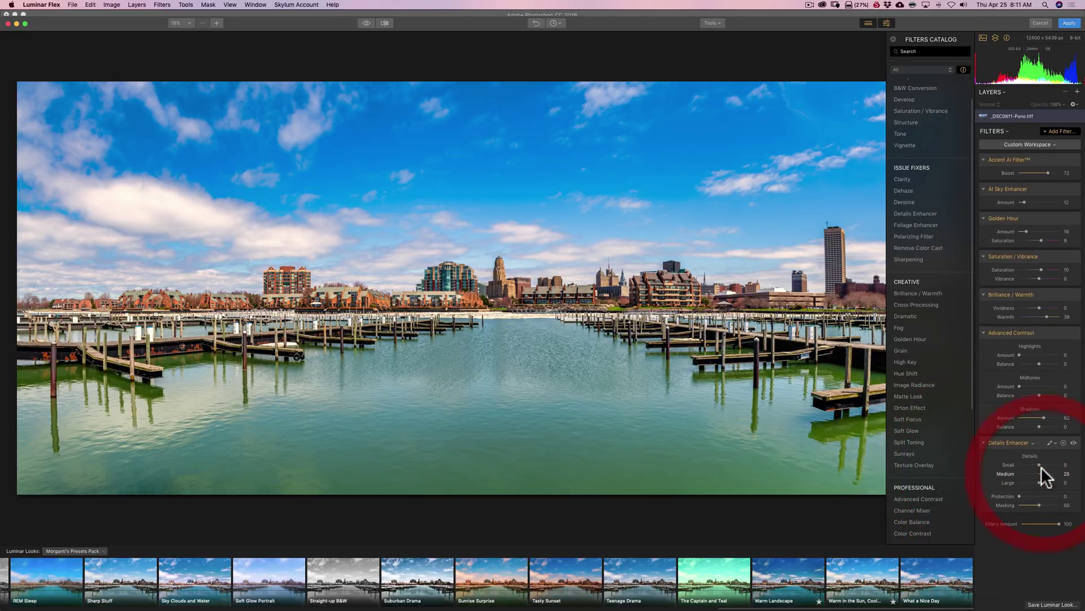
Add a Vignette filter (Amount -82) to the Luminar Flex stack and close the Filters Catalog
click(905, 144)
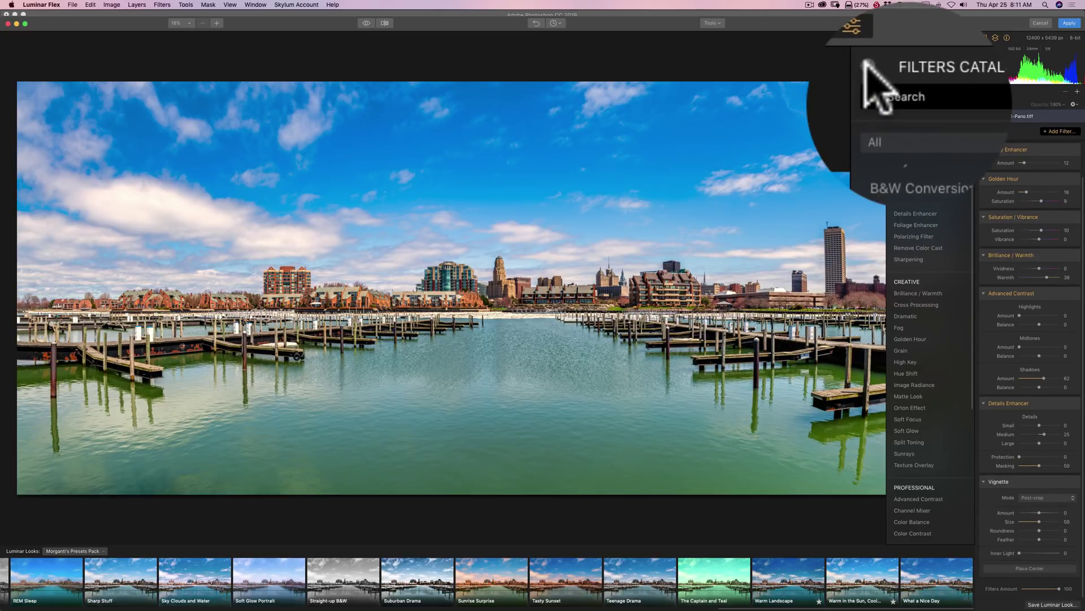
click(887, 22)
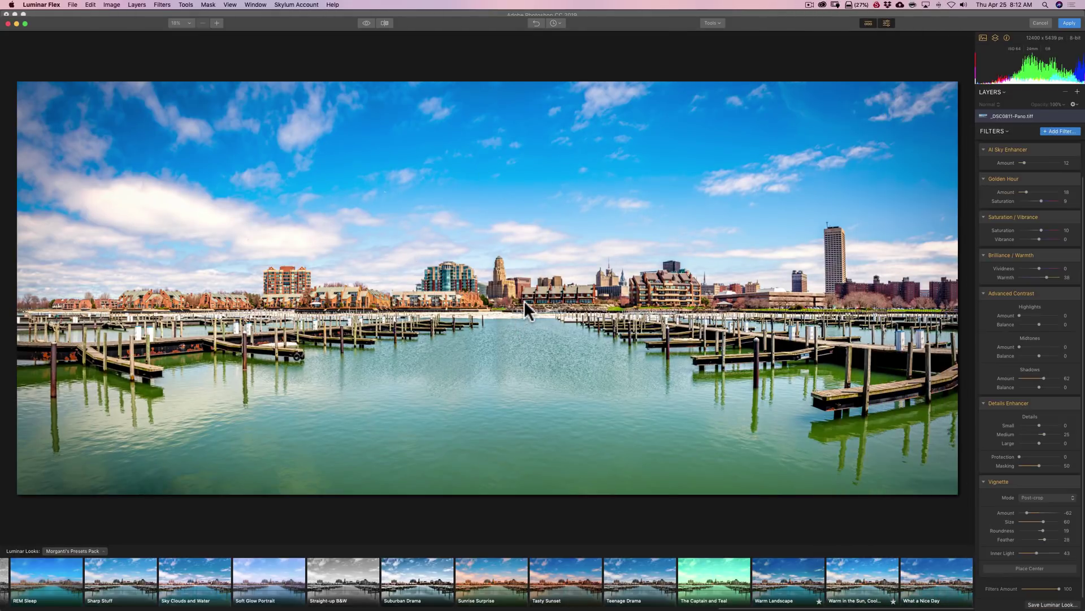
Compare the edited panorama with the original, then tone down the overall Filters Amount slider
click(363, 22)
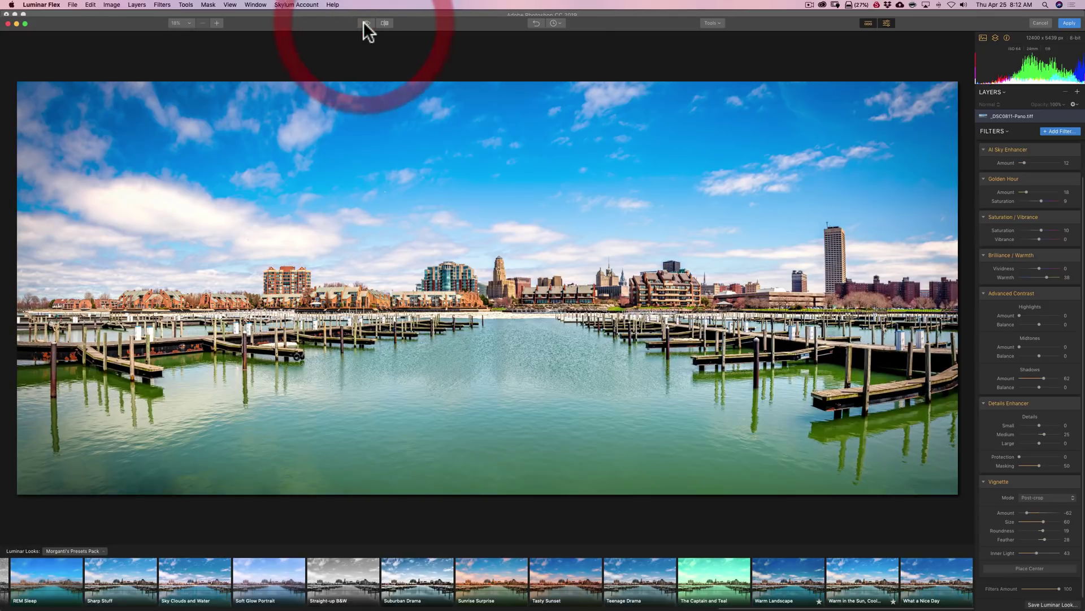
click(363, 22)
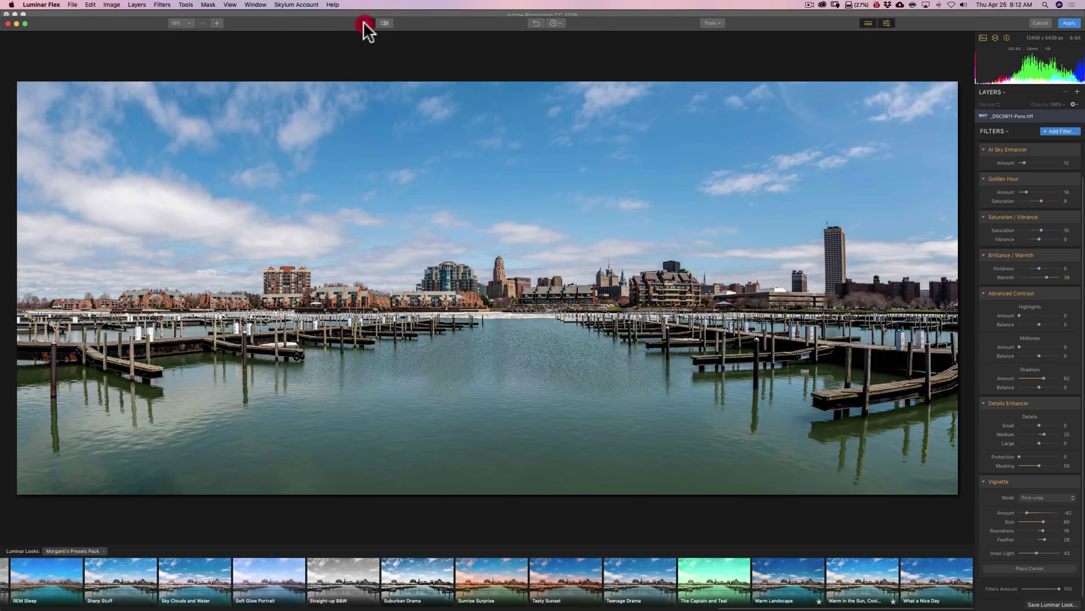
click(363, 23)
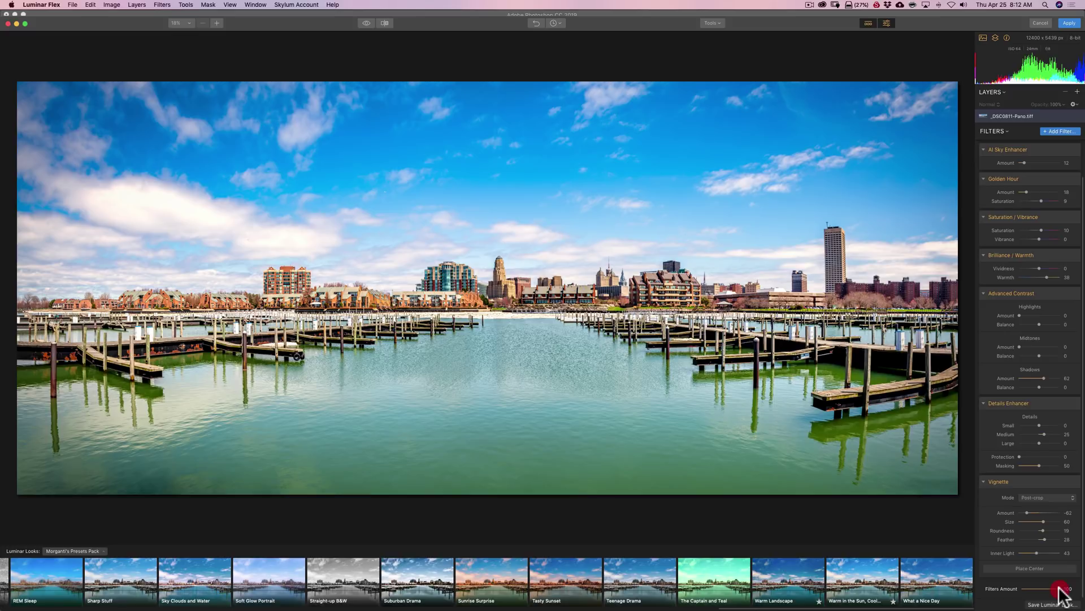
drag(1059, 589, 1081, 593)
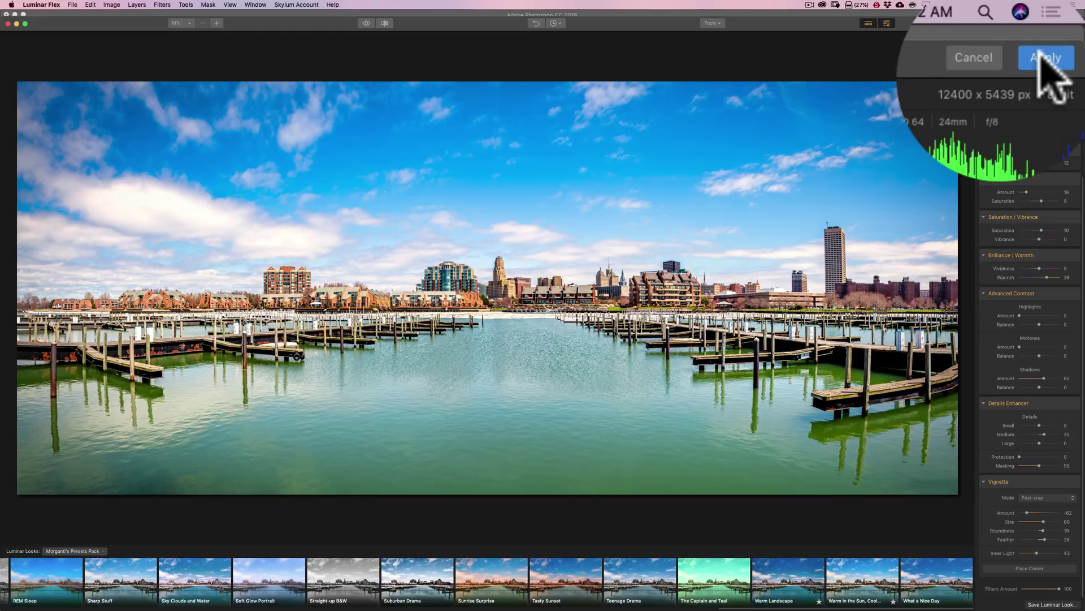
Apply the Luminar Flex edits to Layer 1, then toggle its visibility to compare with the original
click(1070, 23)
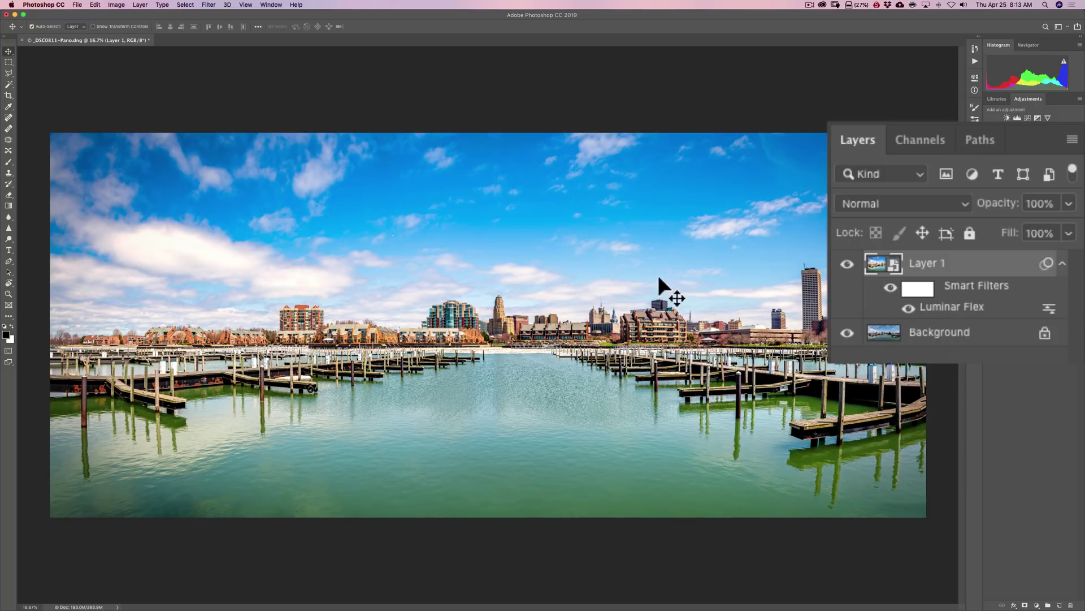
click(847, 264)
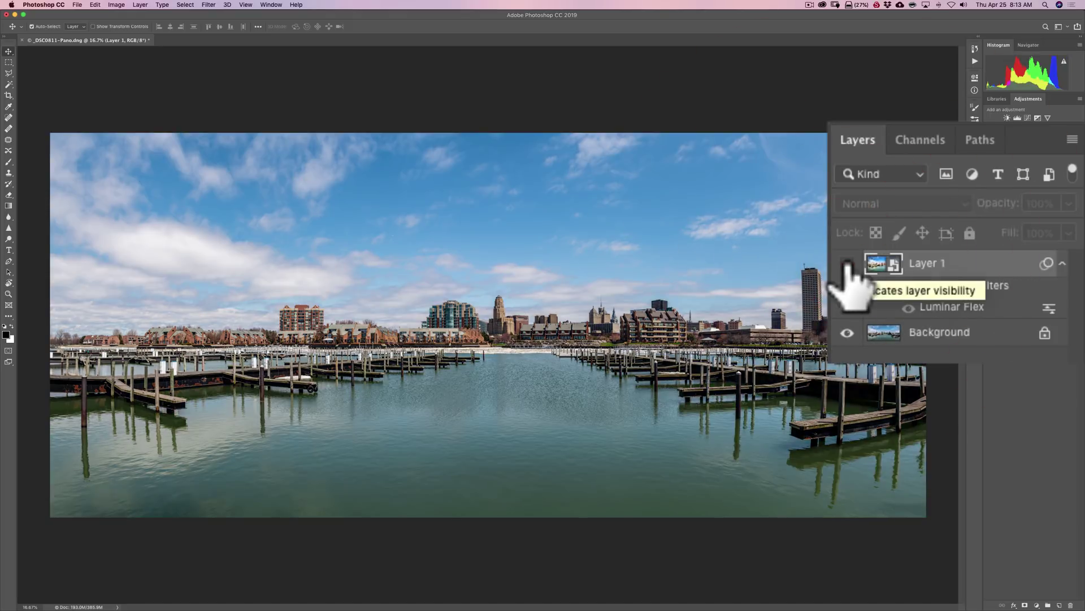
click(847, 264)
click(847, 264)
click(847, 264)
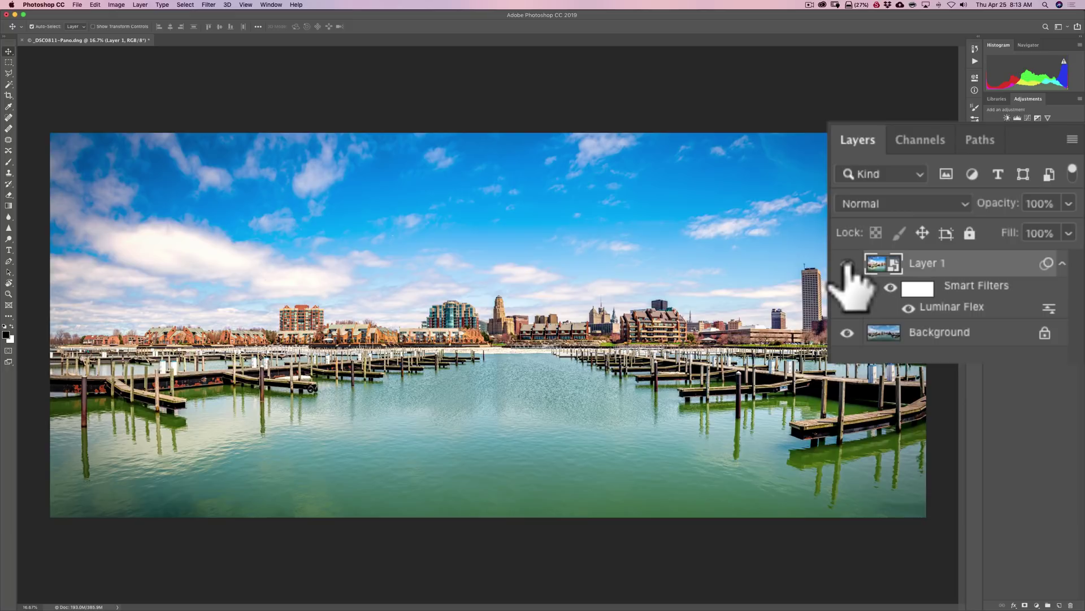
Reopen Layer 1's Luminar Flex smart filter and review the saved filter settings in the Filters panel
double_click(940, 314)
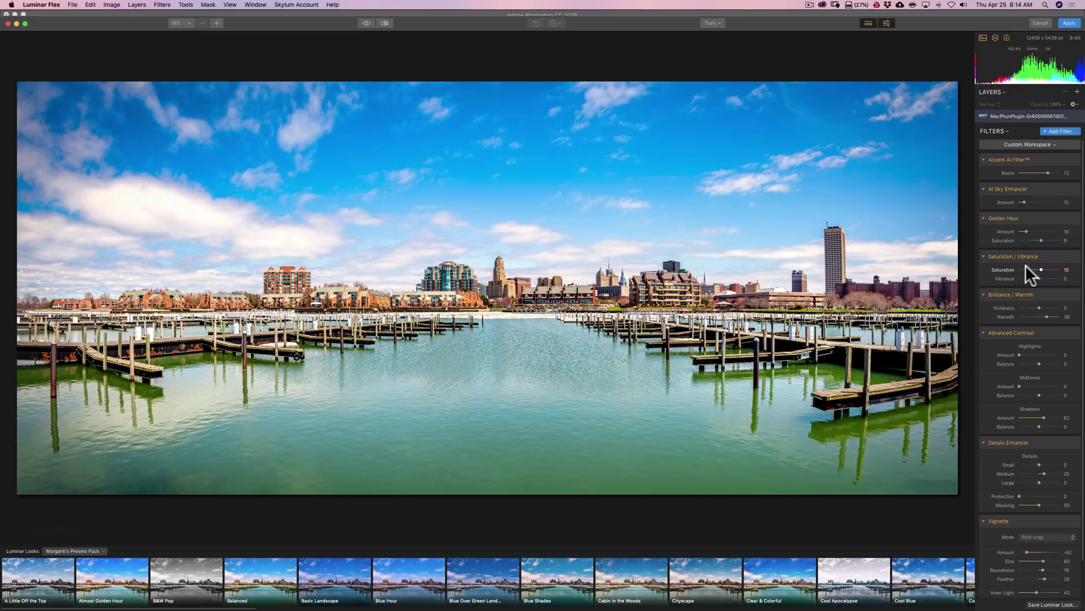
scroll(1027, 301, down, 1)
drag(1006, 451, 975, 445)
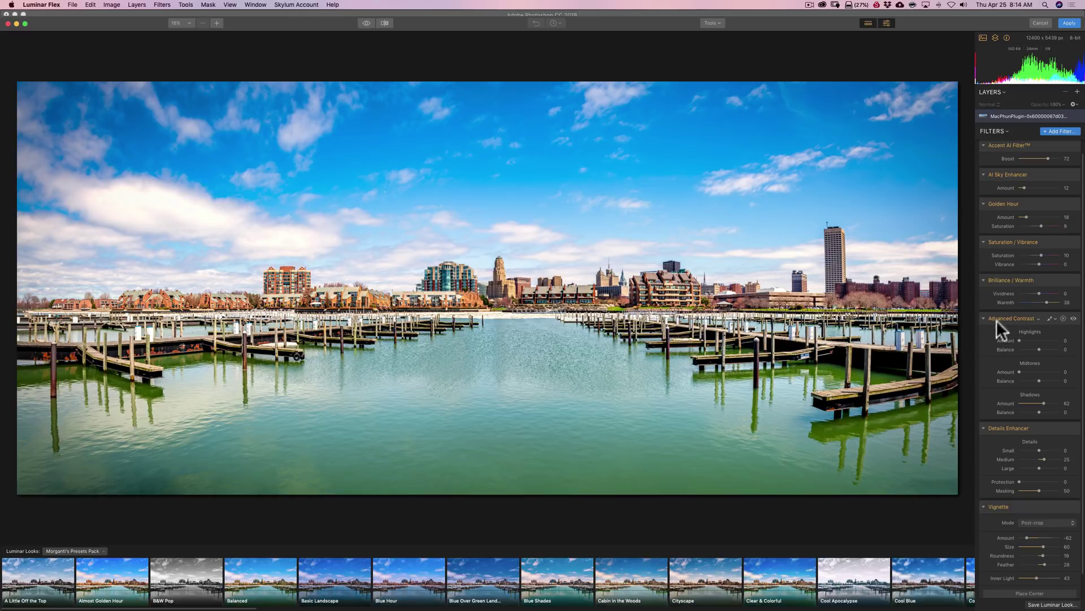
scroll(995, 322, up, 2)
scroll(996, 315, up, 1)
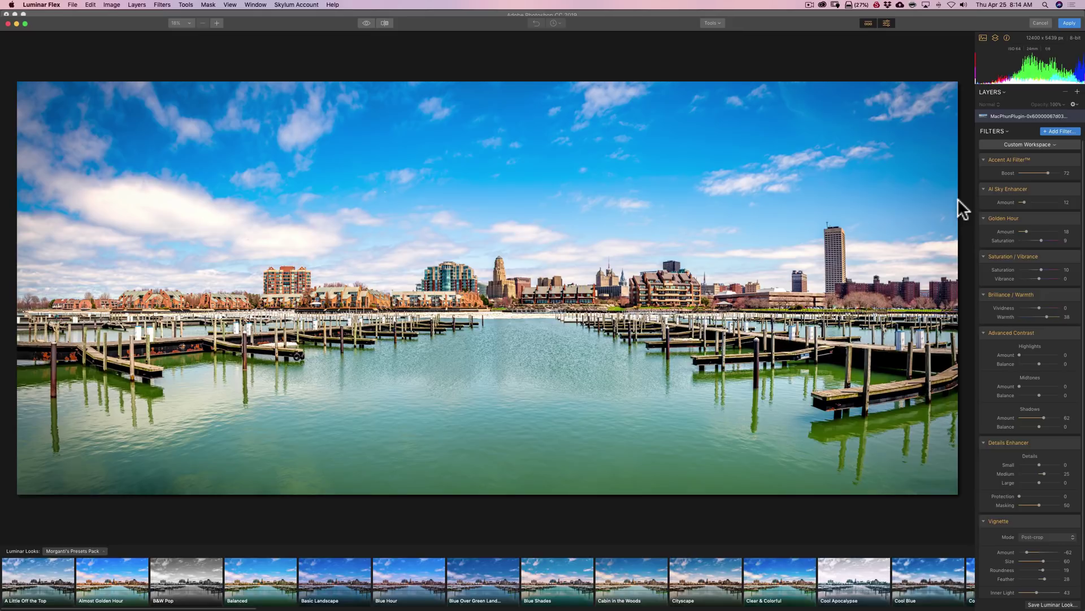
Reapply the Luminar Flex edits and toggle Layer 1 off and on to compare with the original
click(1068, 23)
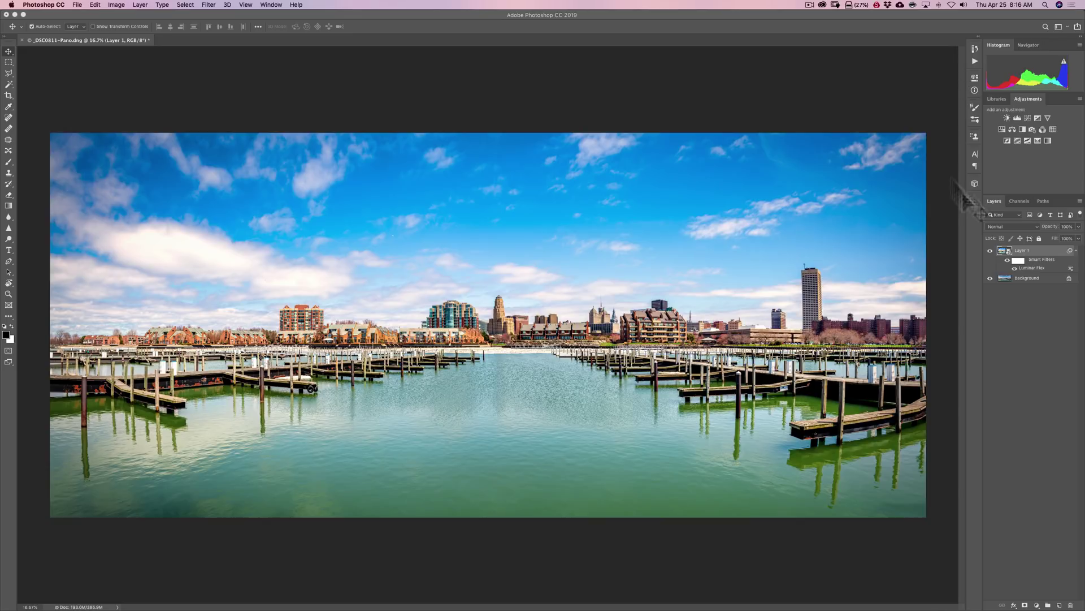
click(990, 250)
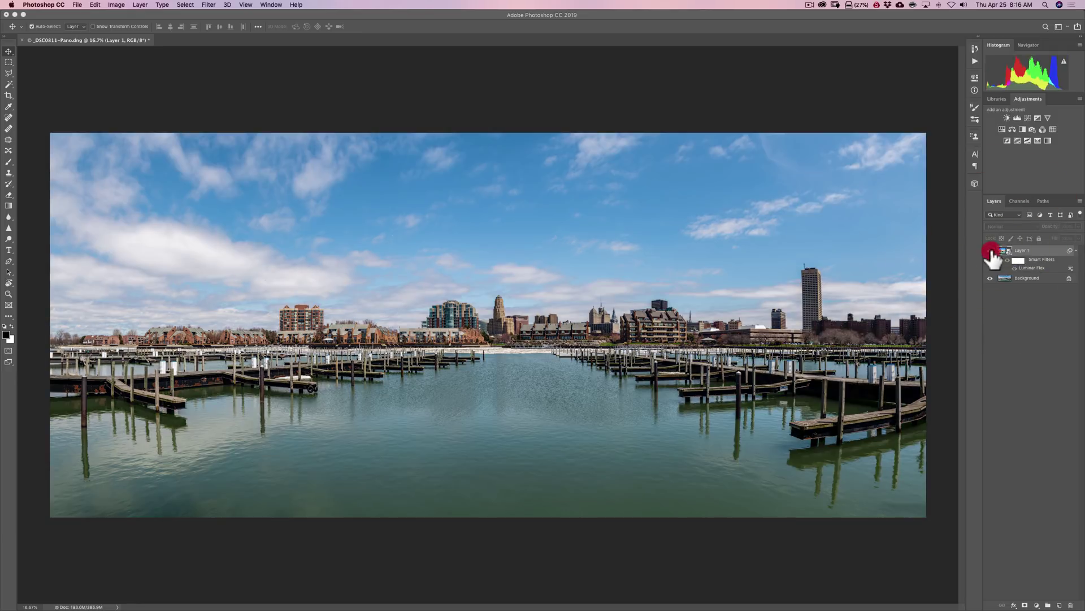
click(990, 251)
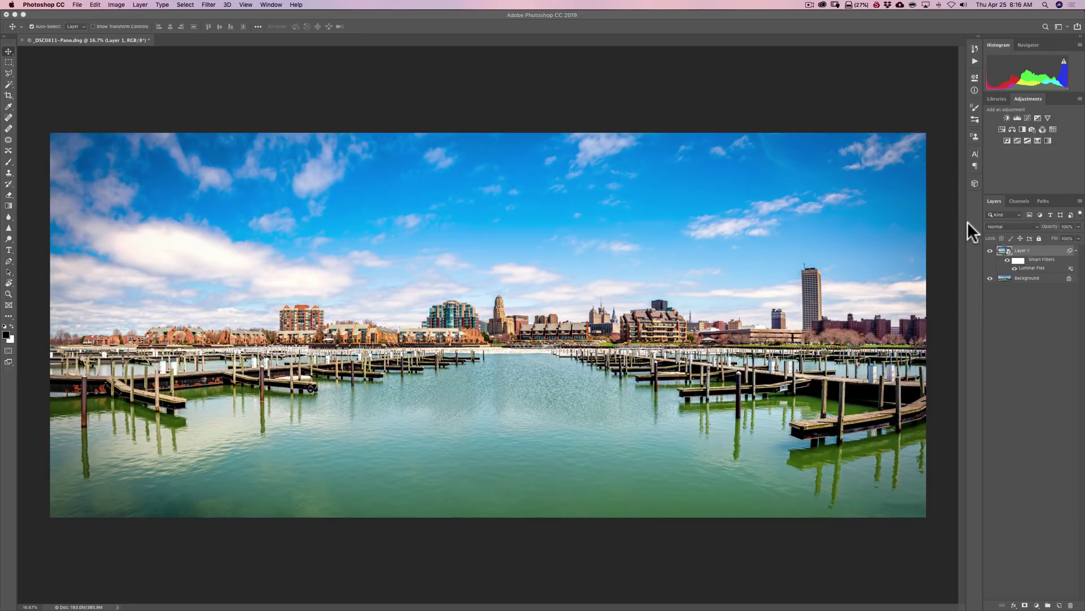